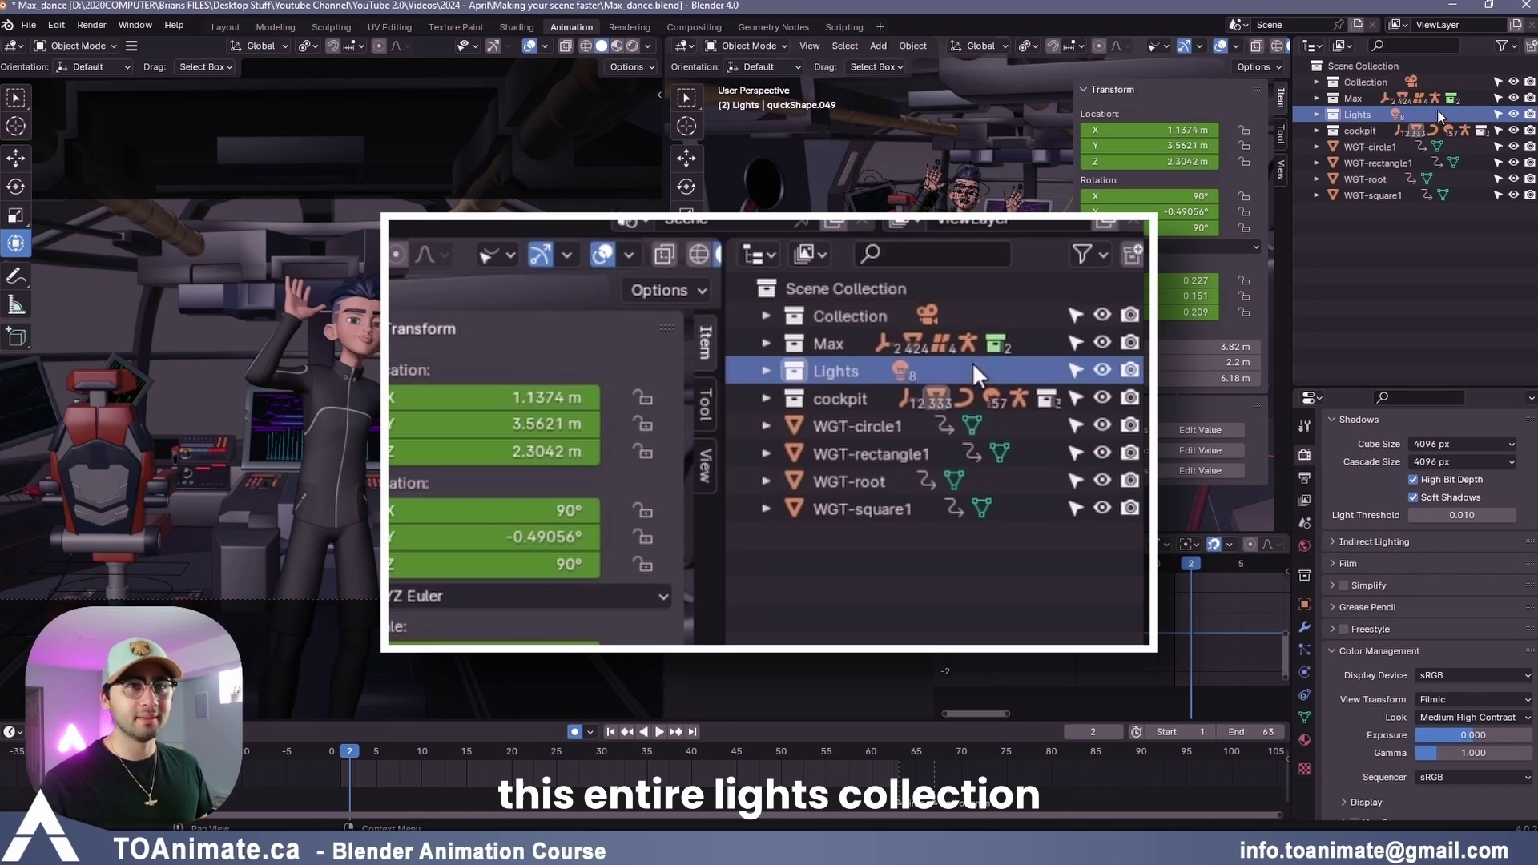
Look over the individual lights contained in the Lights collection of the Max_dance scene.
click(1316, 115)
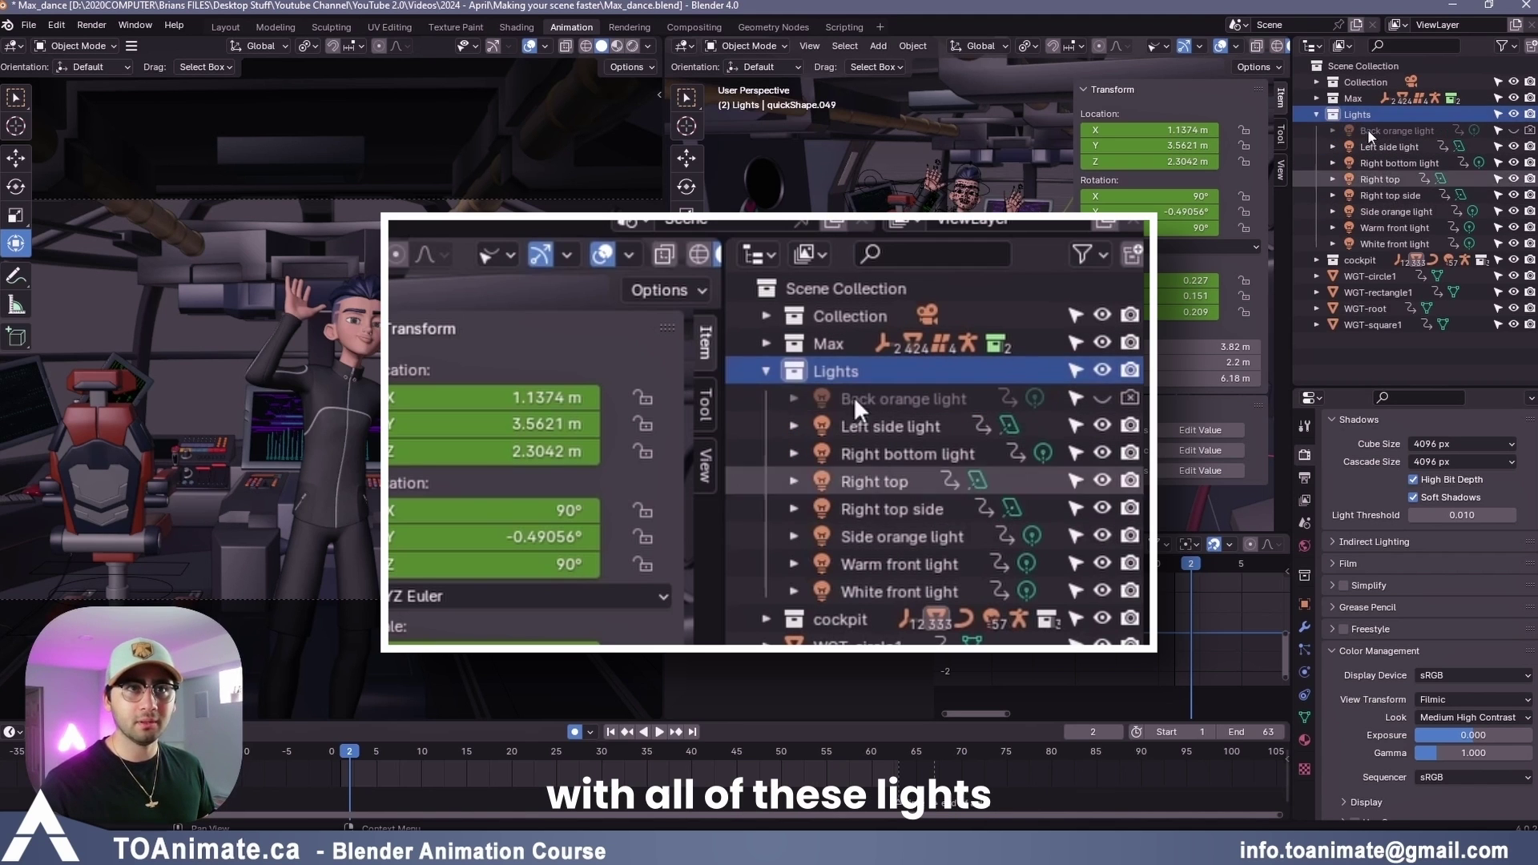
click(1316, 115)
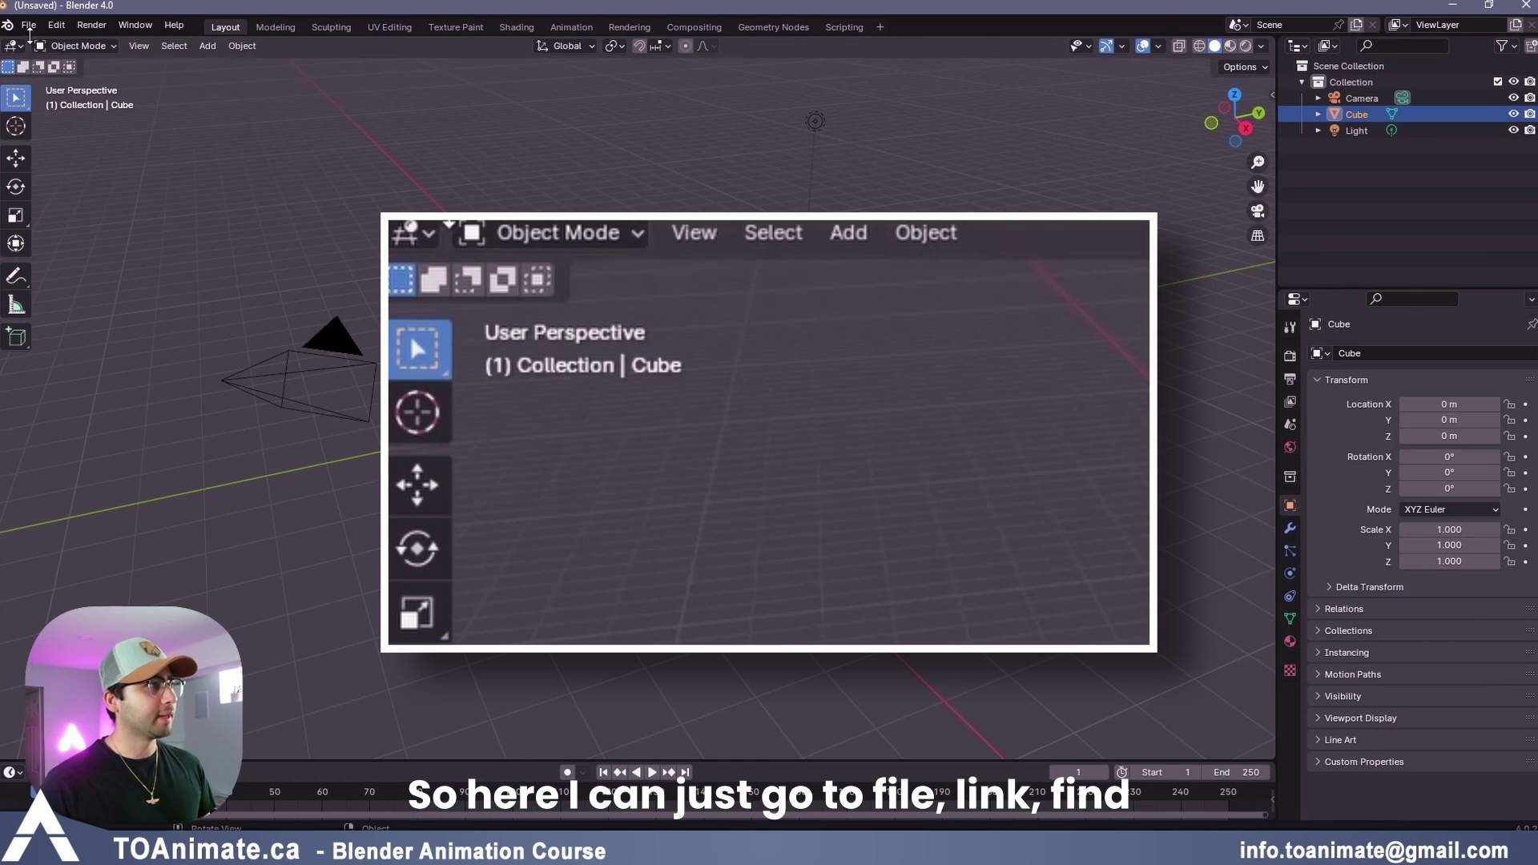
Link the Lights collection from Max_dance.blend into the new unsaved scene.
click(30, 26)
click(84, 200)
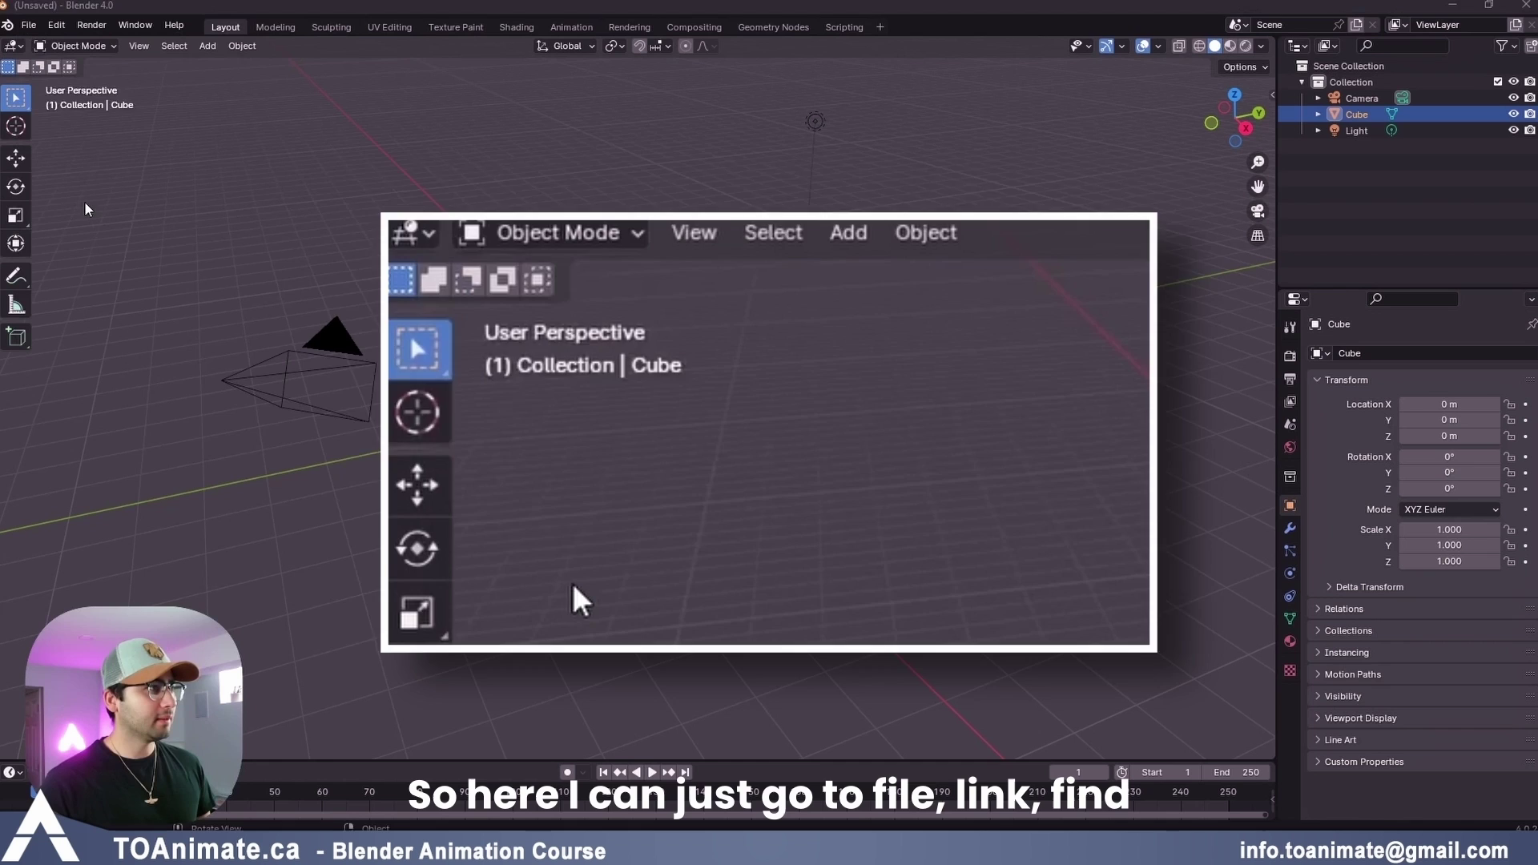
double_click(689, 306)
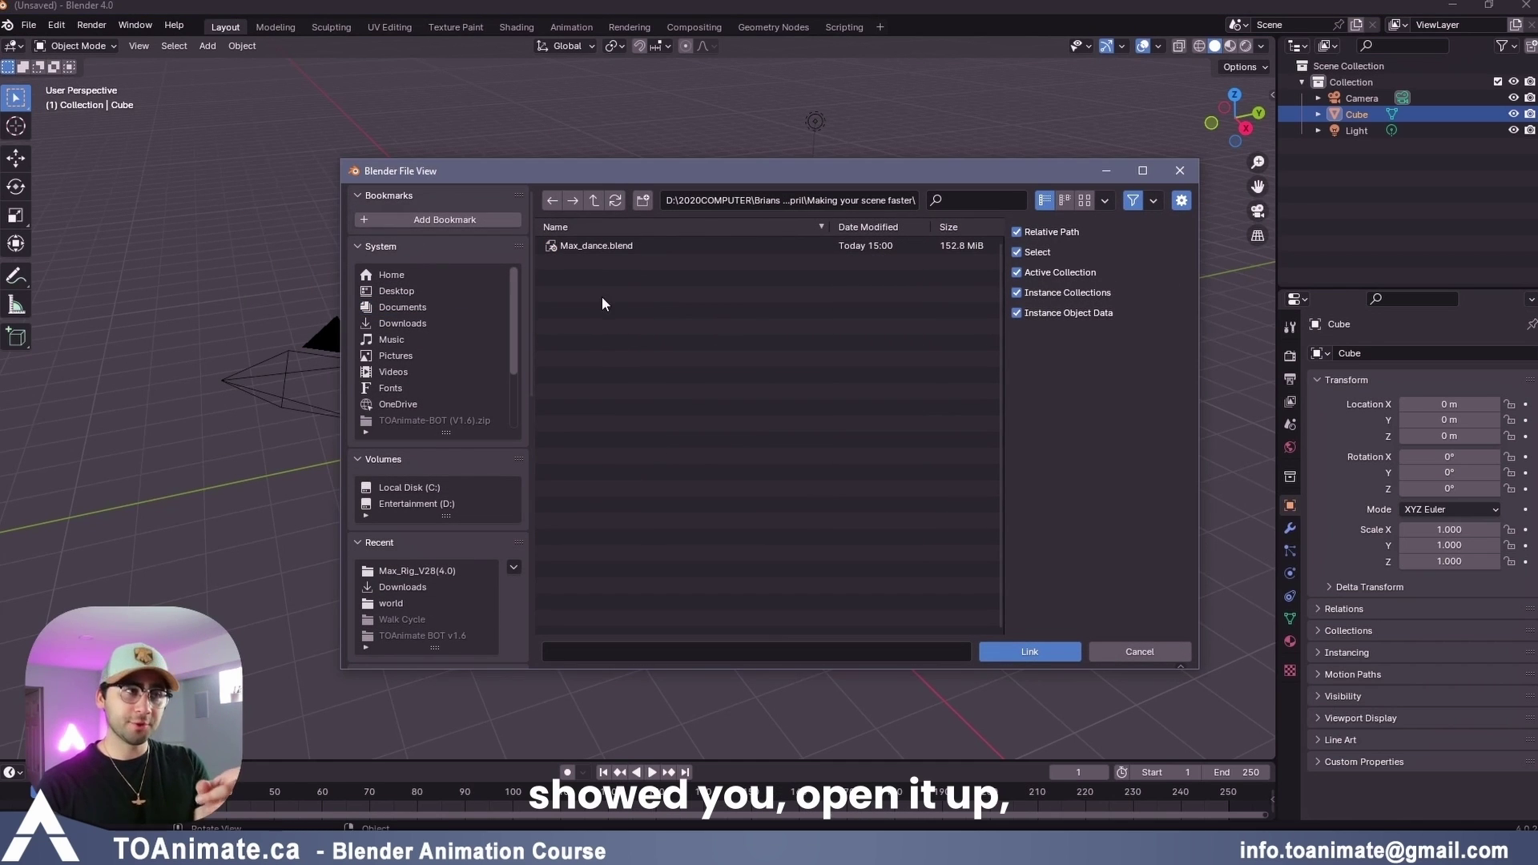
double_click(656, 243)
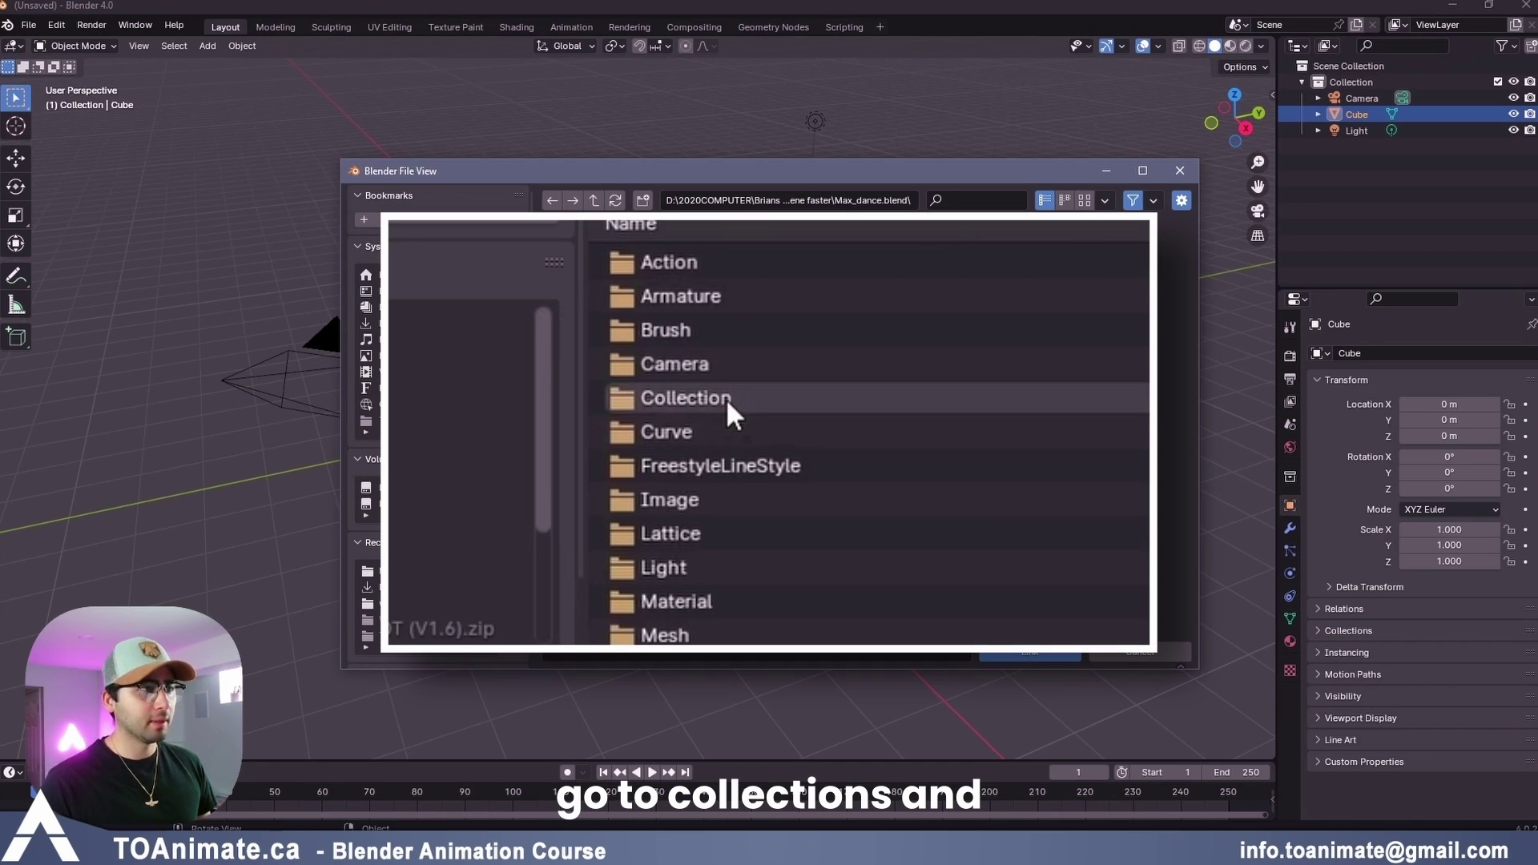
double_click(726, 397)
scroll(737, 408, down, 5)
click(757, 415)
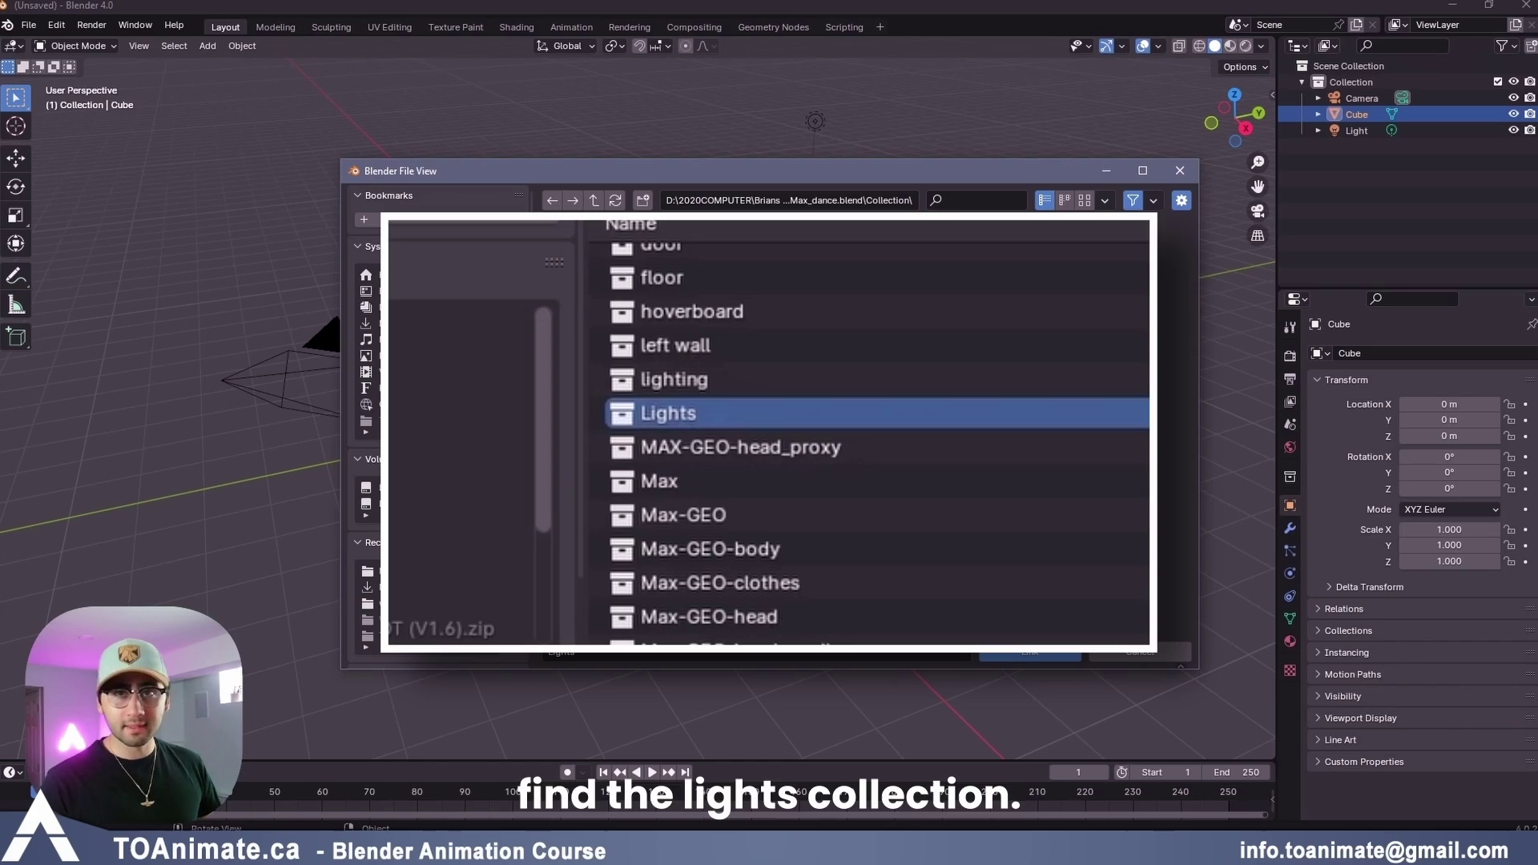
click(993, 641)
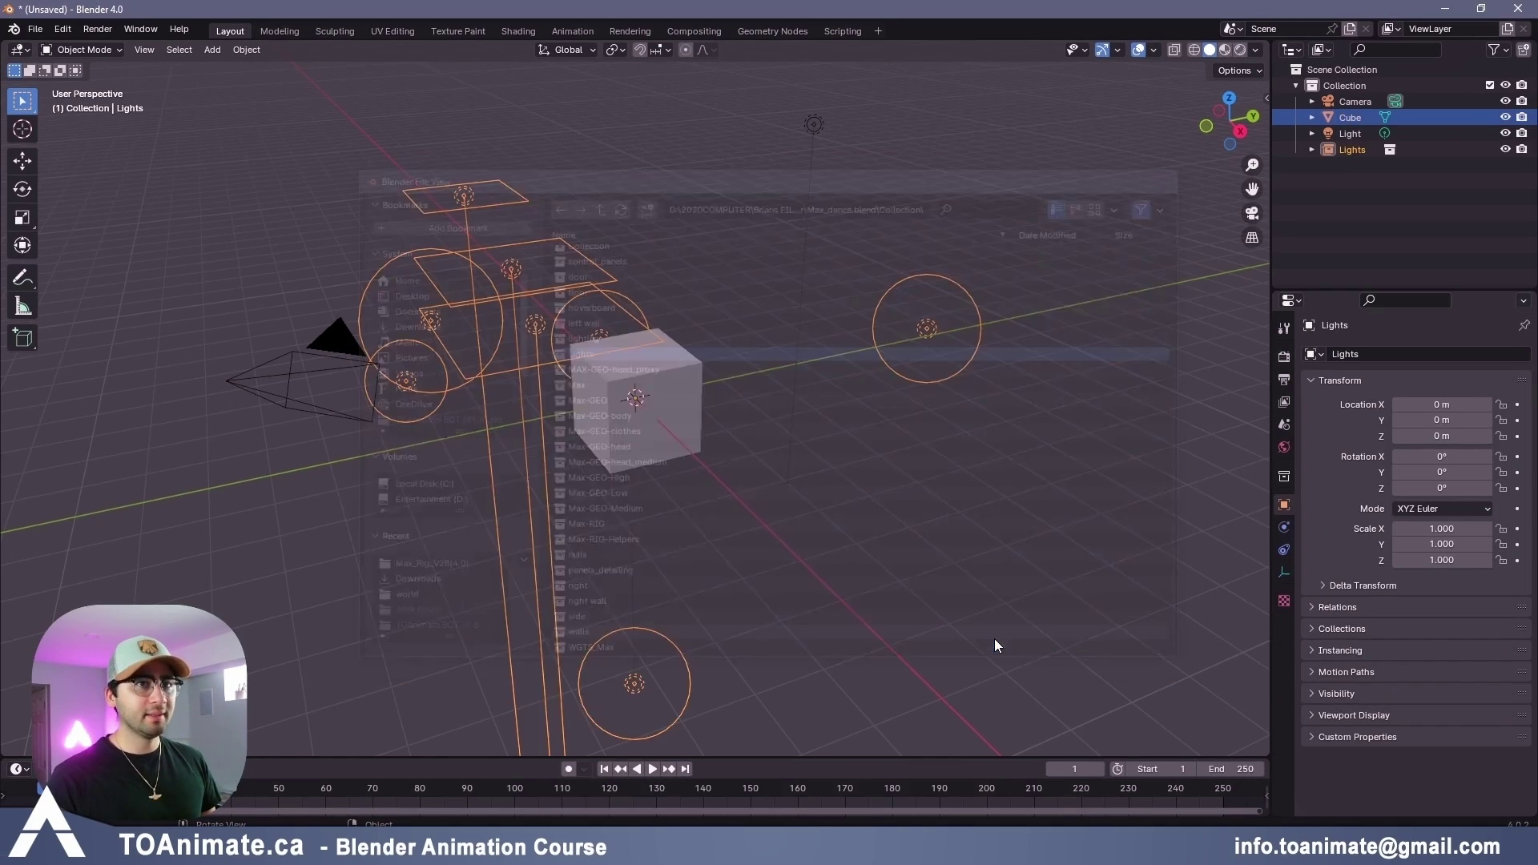
middle_drag(671, 388, 887, 436)
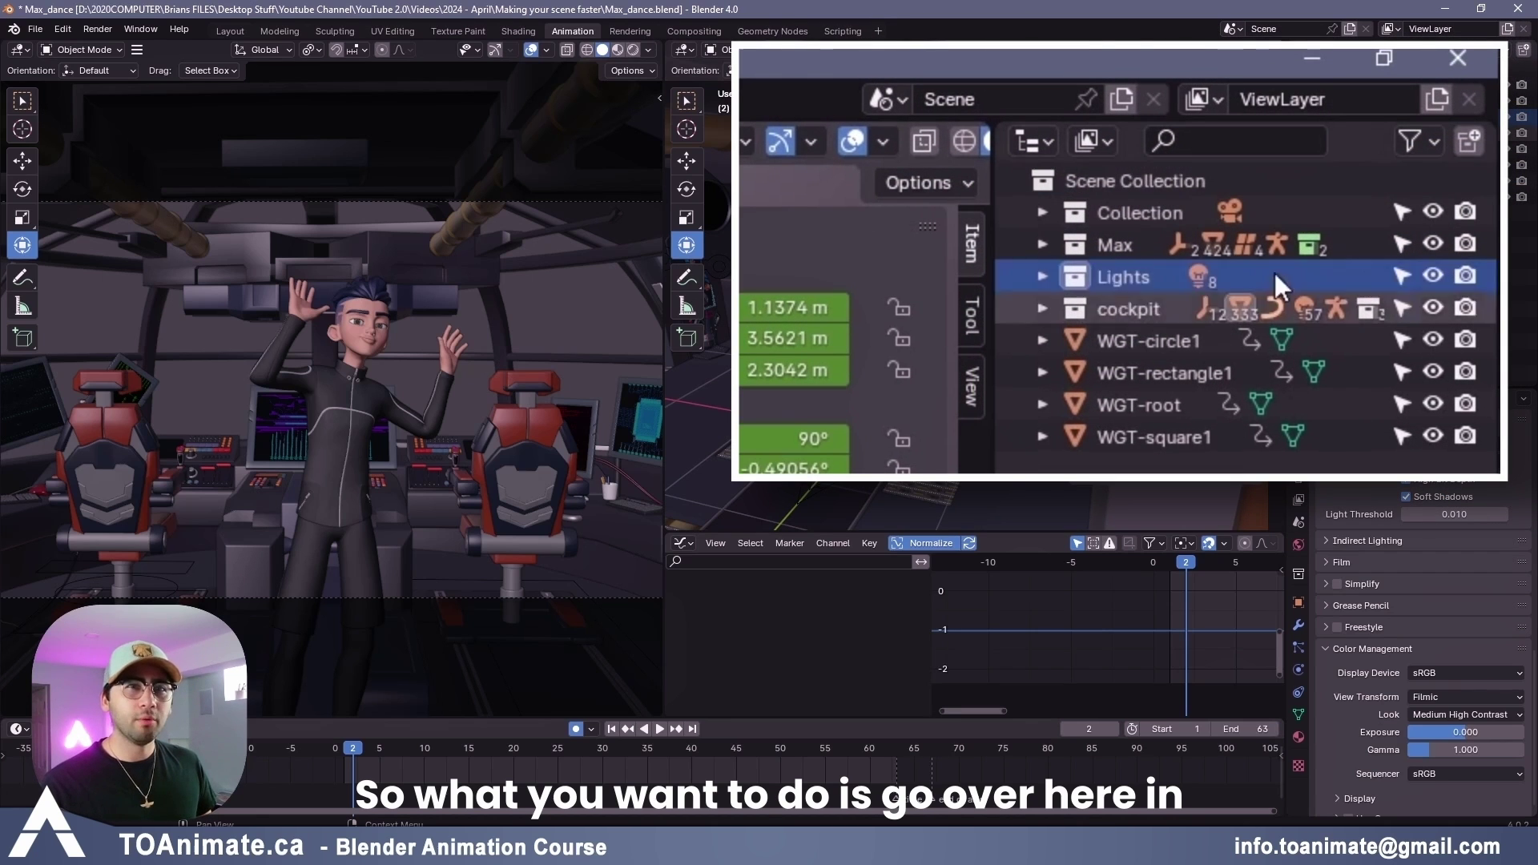
Show the Disable in Viewports restriction toggle for the collections in the Max_dance outliner.
click(1500, 49)
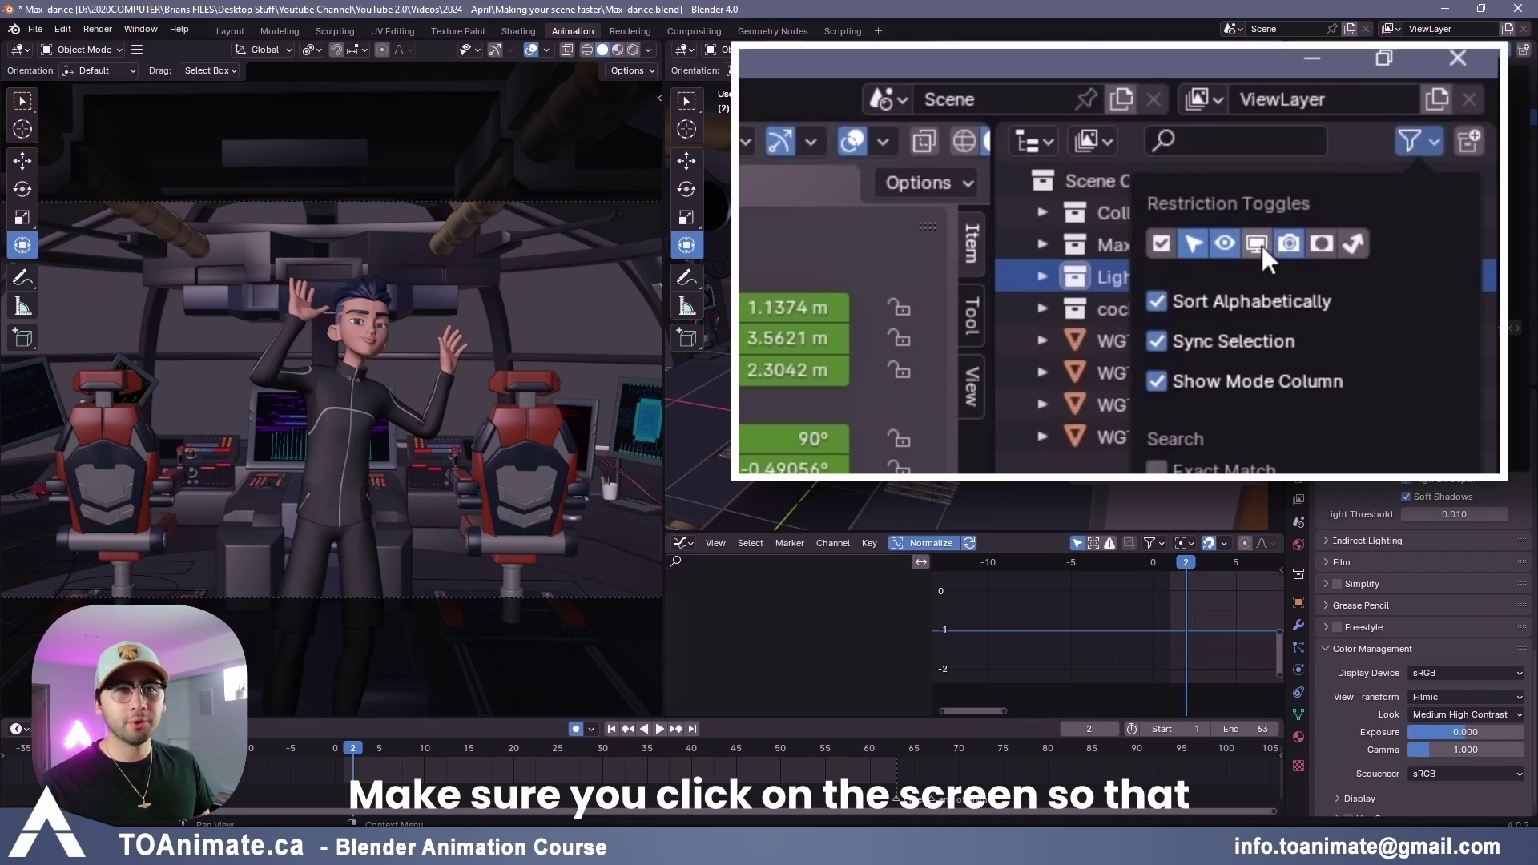
click(1417, 101)
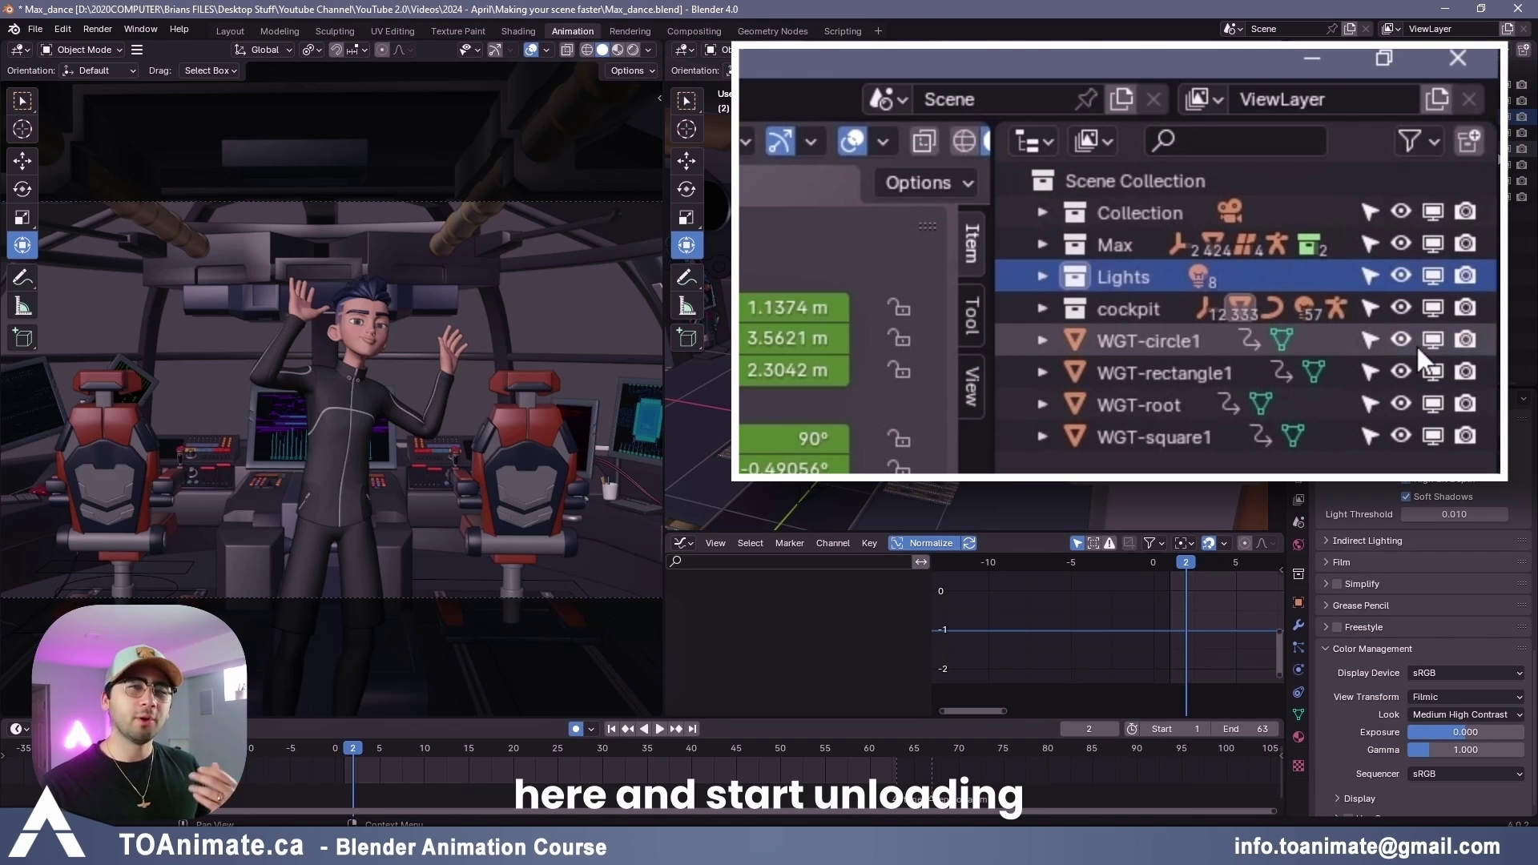
Try disabling the cockpit_geo and cockpit_widgets collections inside cockpit in viewports, restoring both.
click(1042, 308)
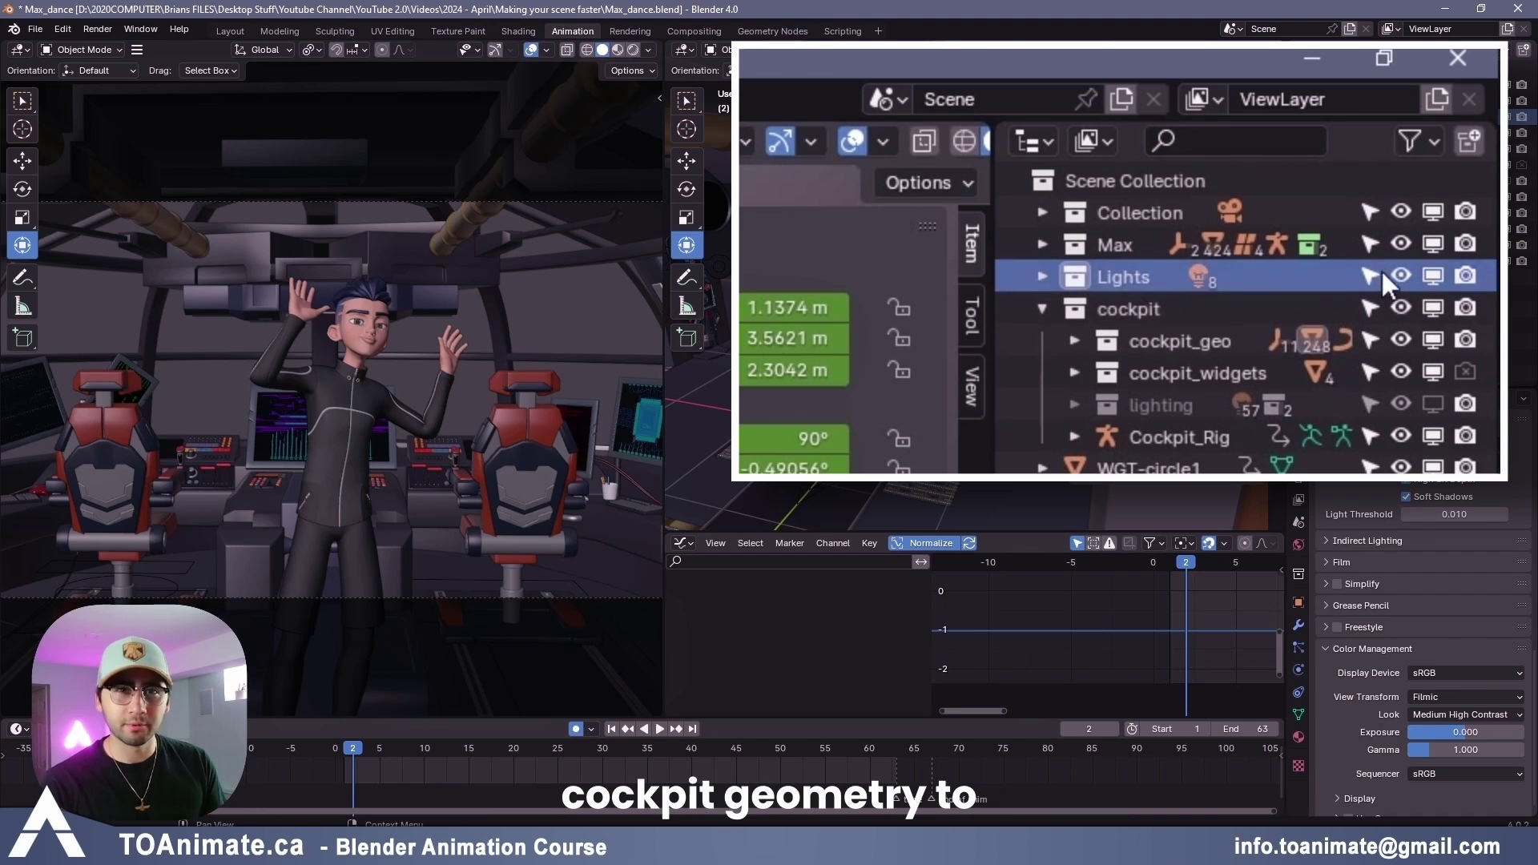
click(1434, 343)
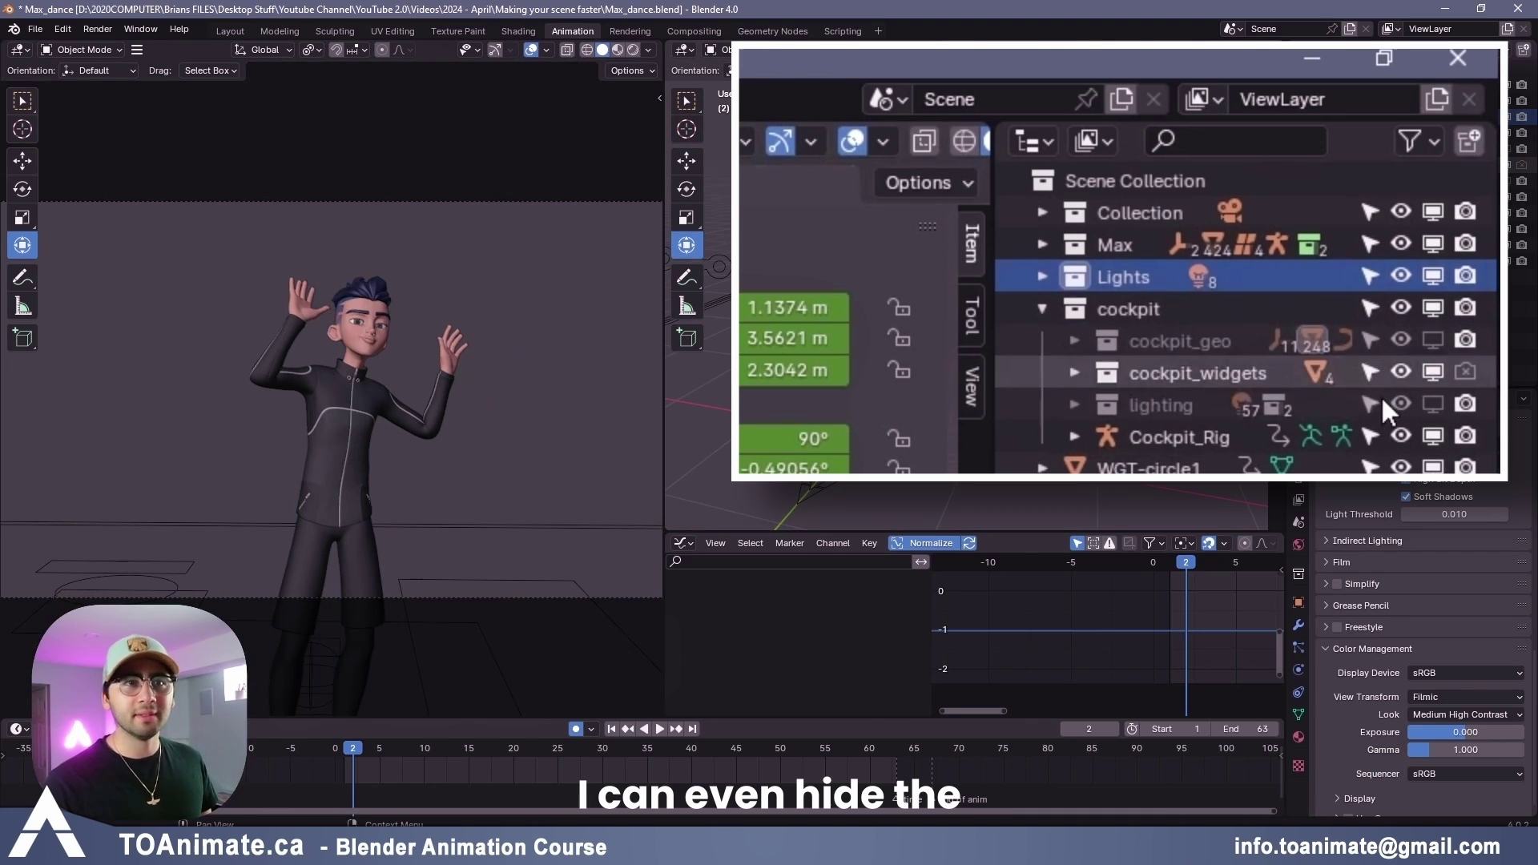
click(1430, 368)
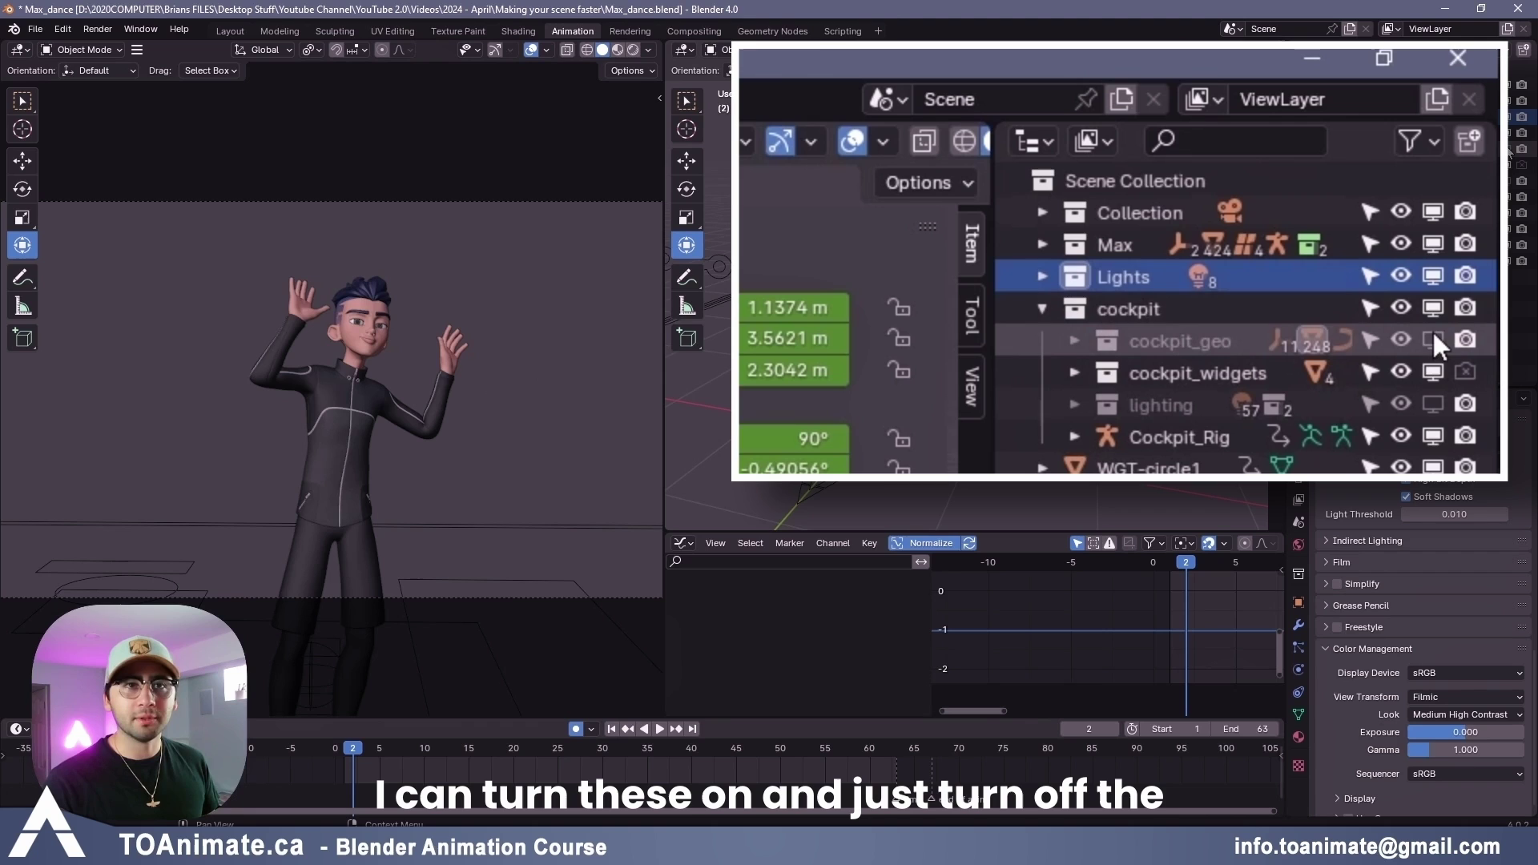
click(1432, 331)
Try globally disabling the whole cockpit collection in viewports versus temporarily hiding it, restoring it each time.
click(1434, 305)
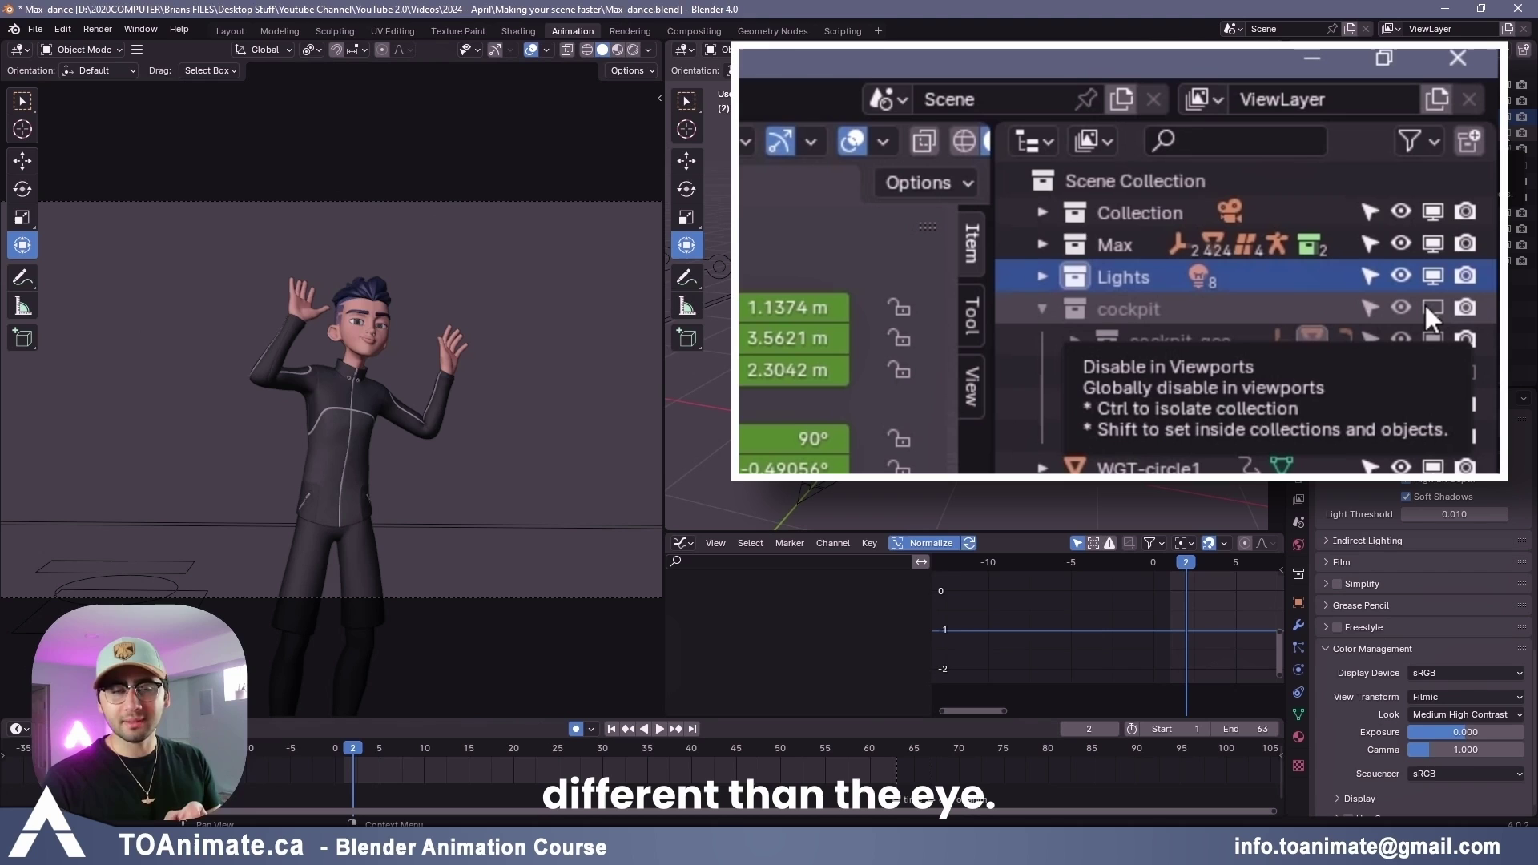
click(1428, 308)
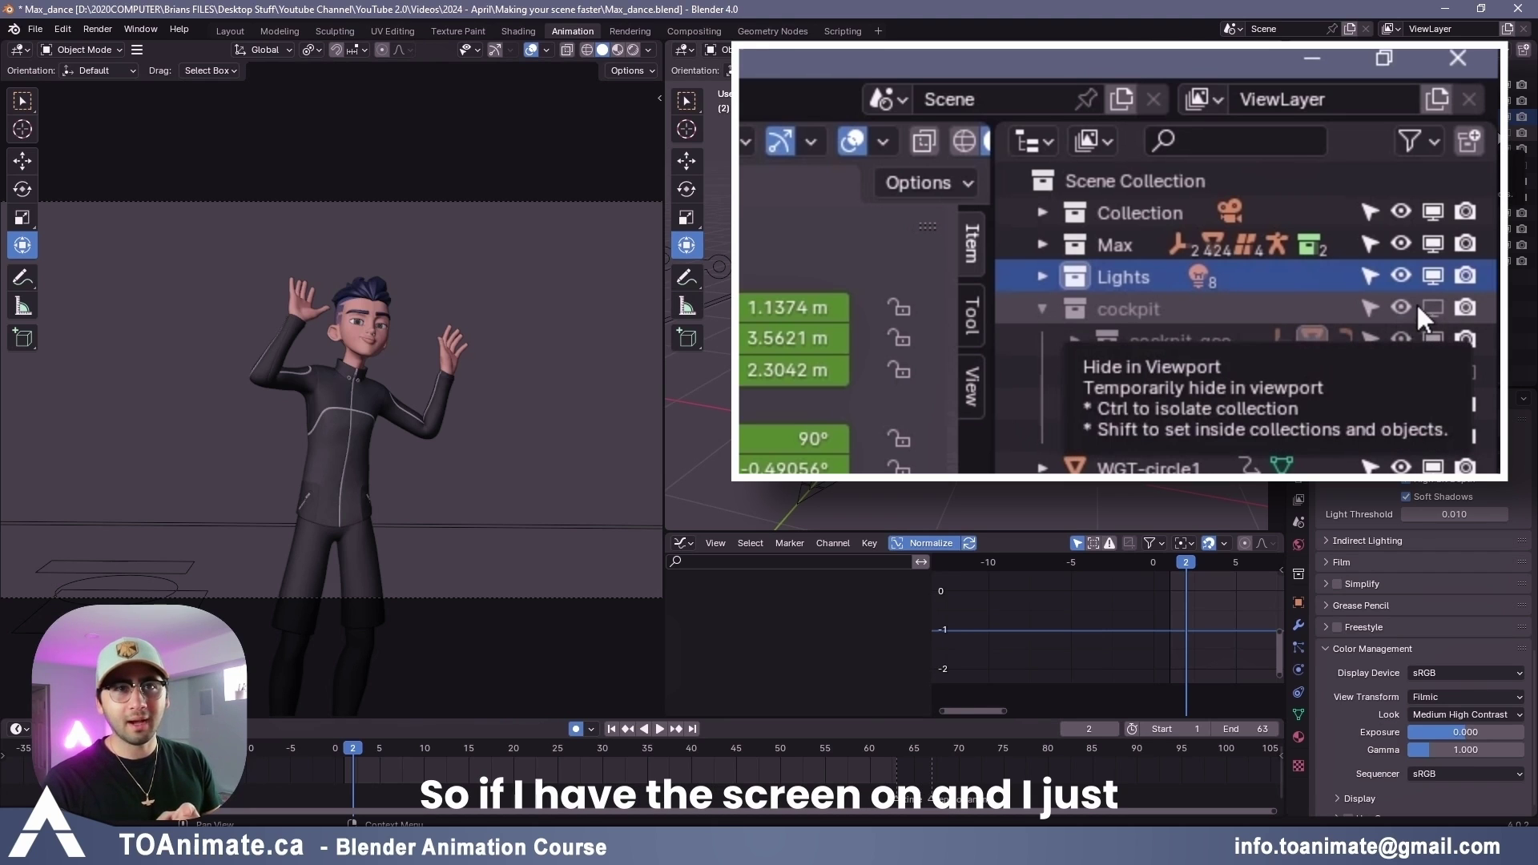
click(1434, 308)
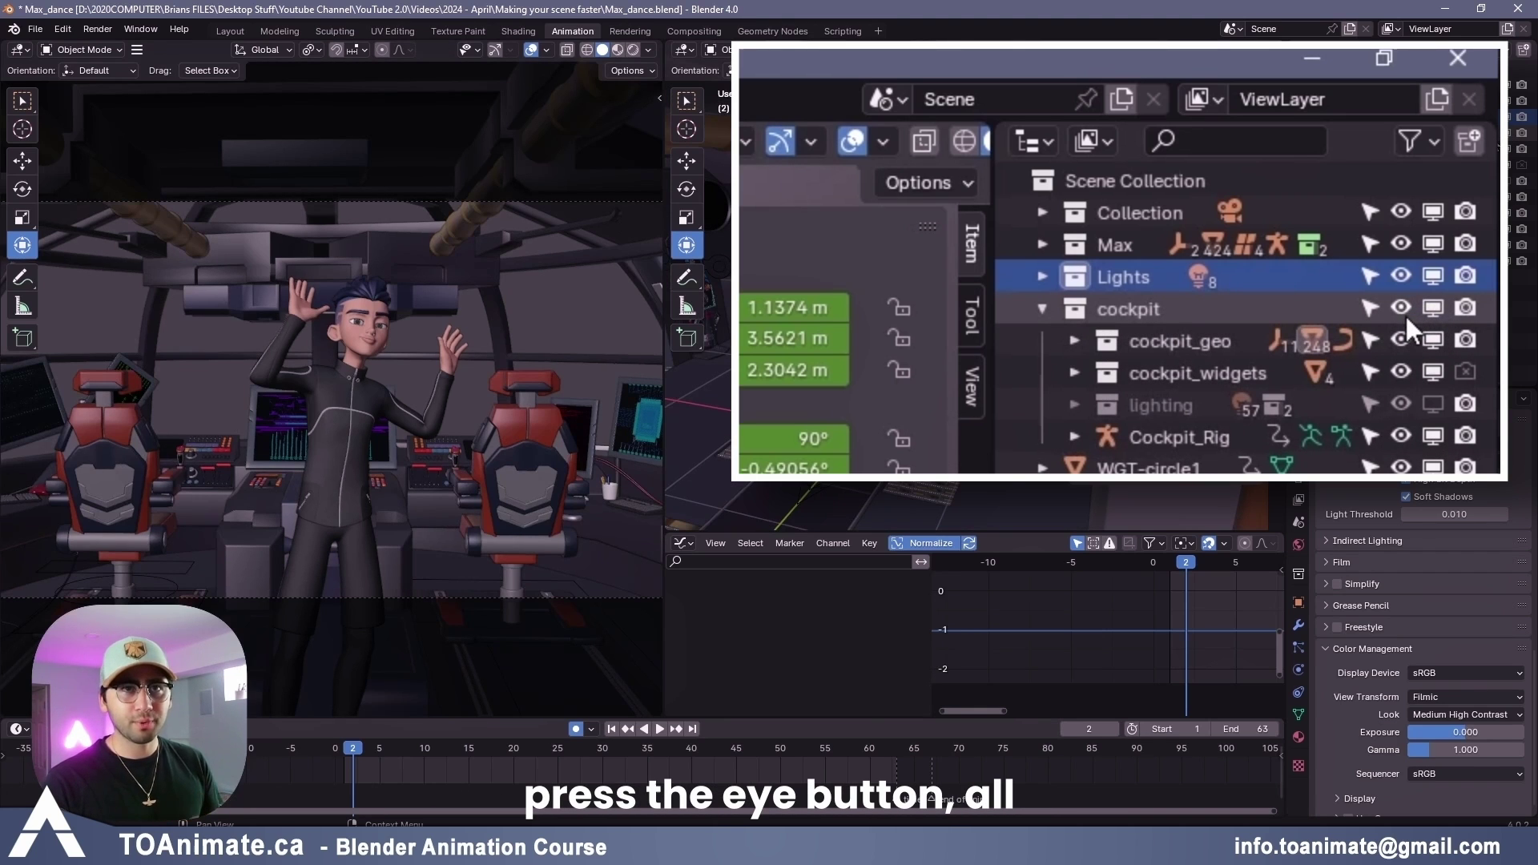
click(1402, 308)
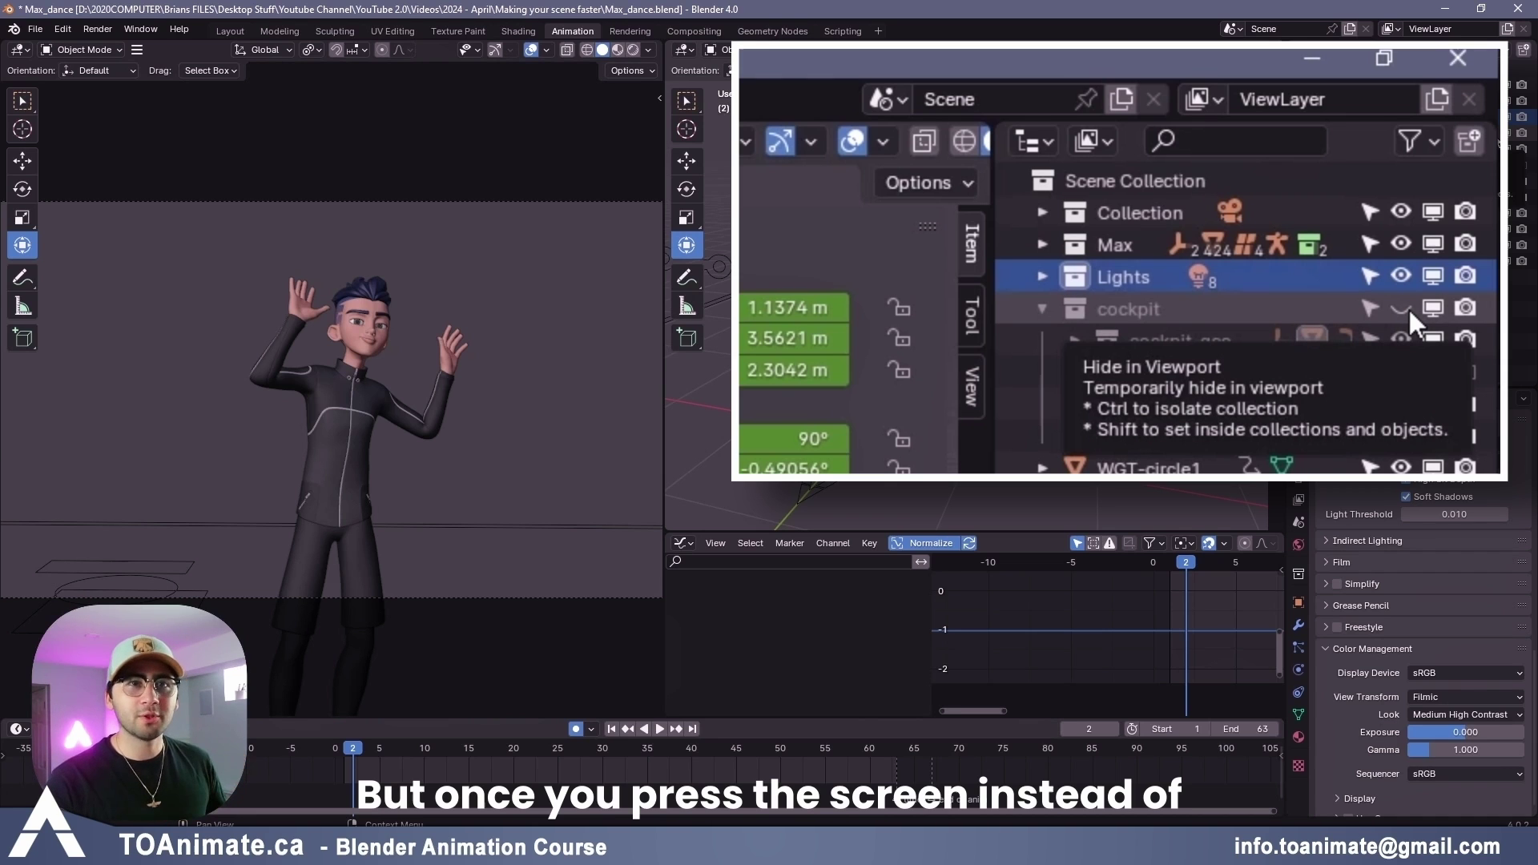
click(1408, 306)
click(1435, 311)
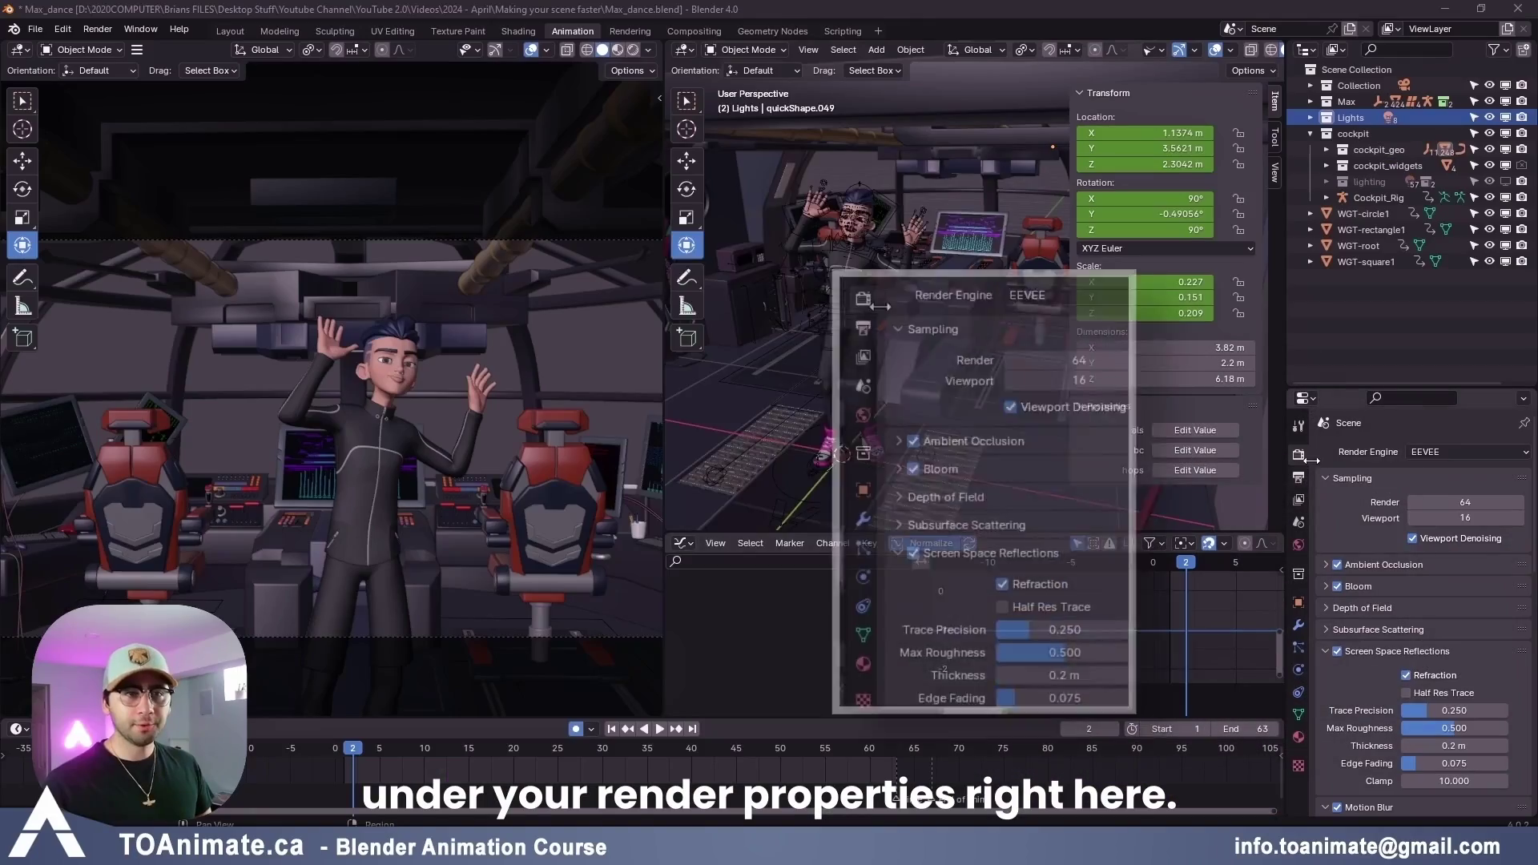
Enable Simplify in the render properties and set its viewport Max Subdivision to 0.
scroll(1394, 568, down, 15)
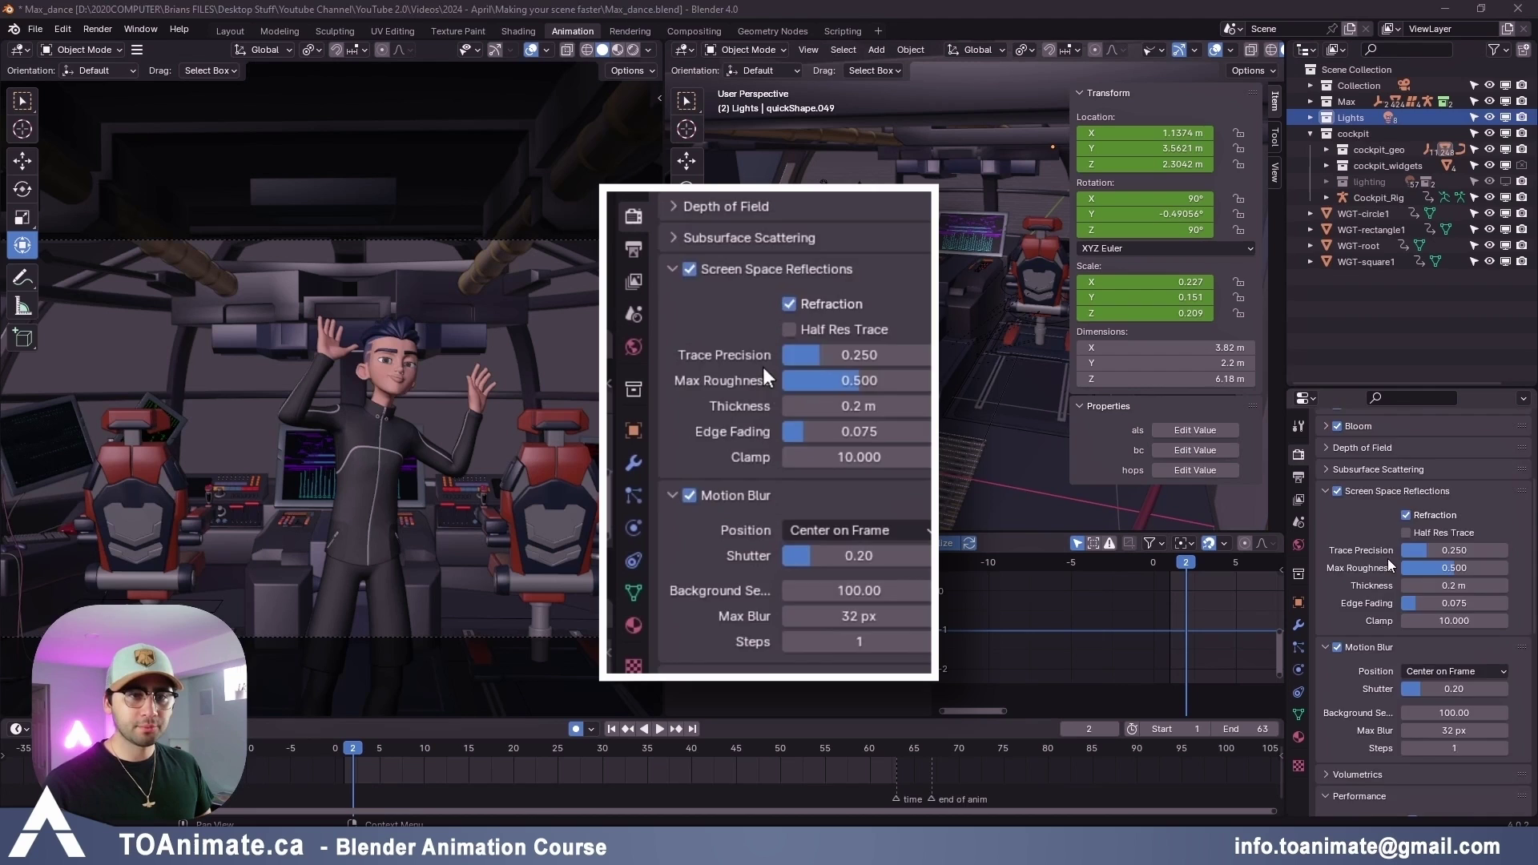
scroll(1395, 568, down, 5)
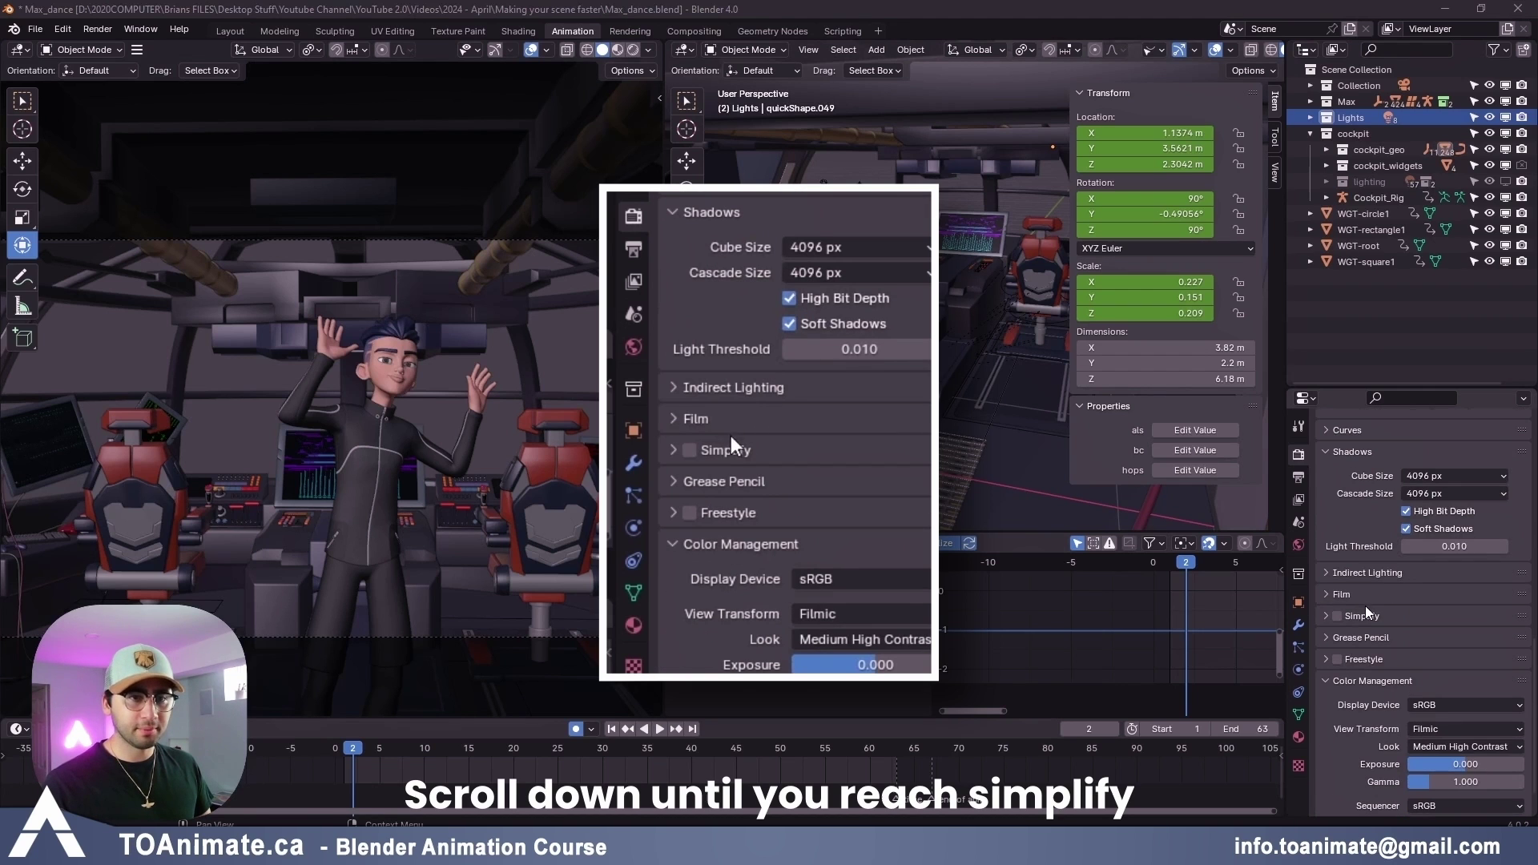
click(1335, 617)
click(1328, 617)
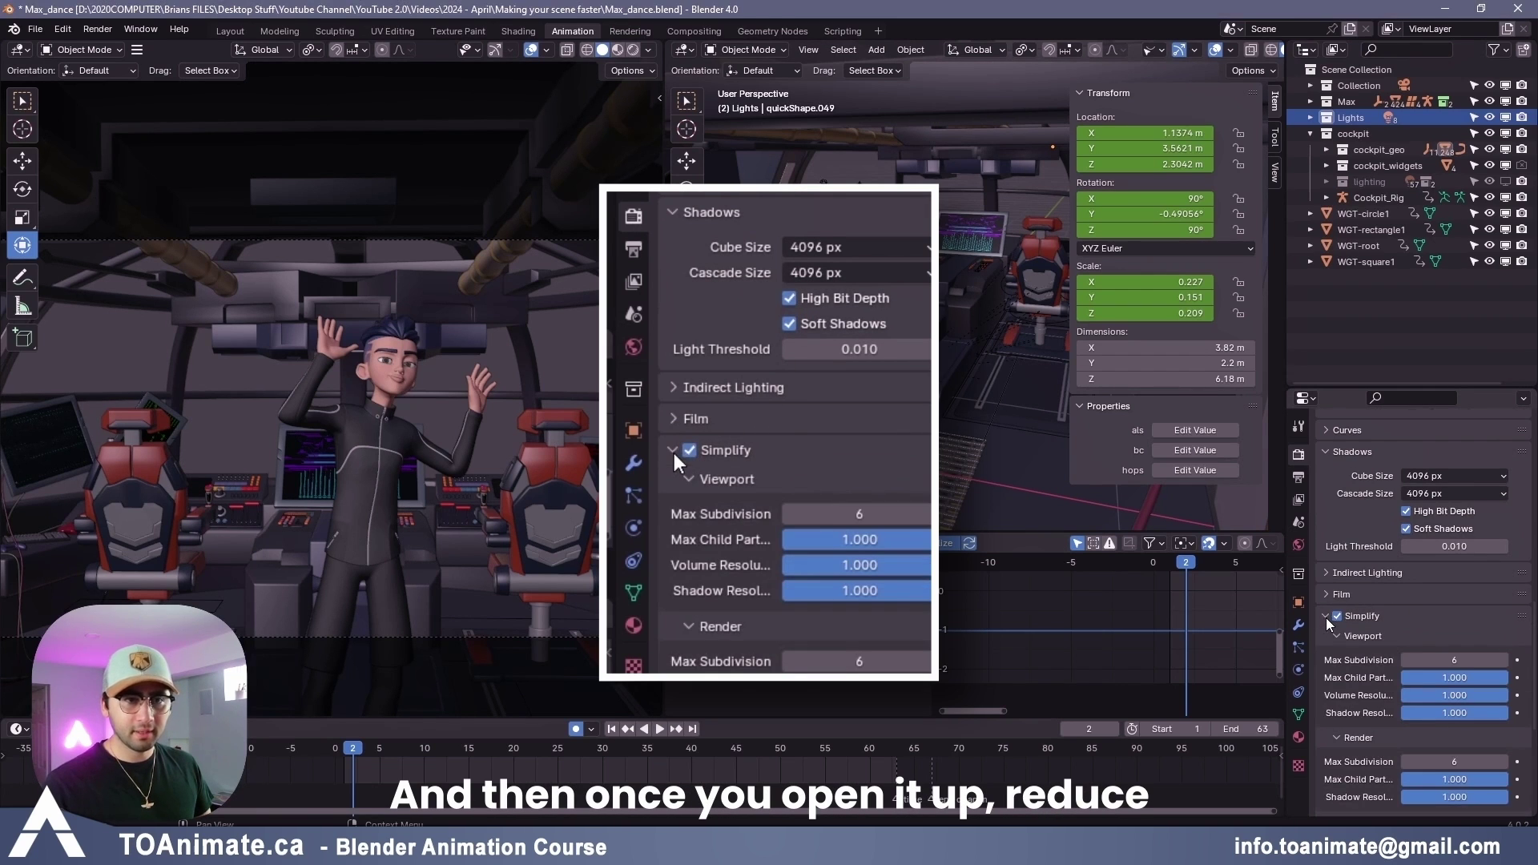
scroll(1442, 624, down, 1)
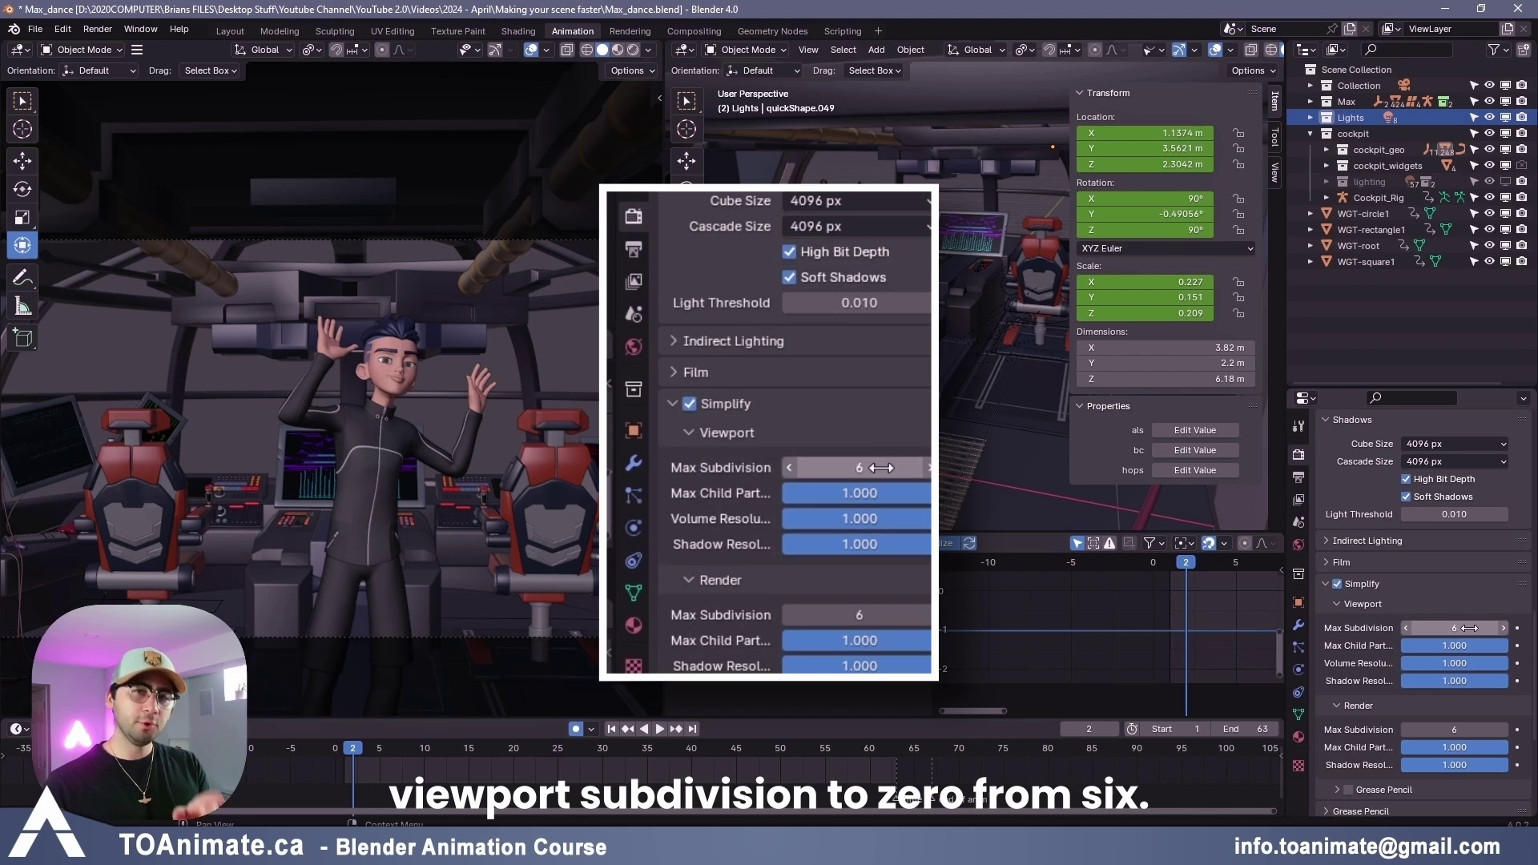
click(1460, 627)
text(0)
key(Return)
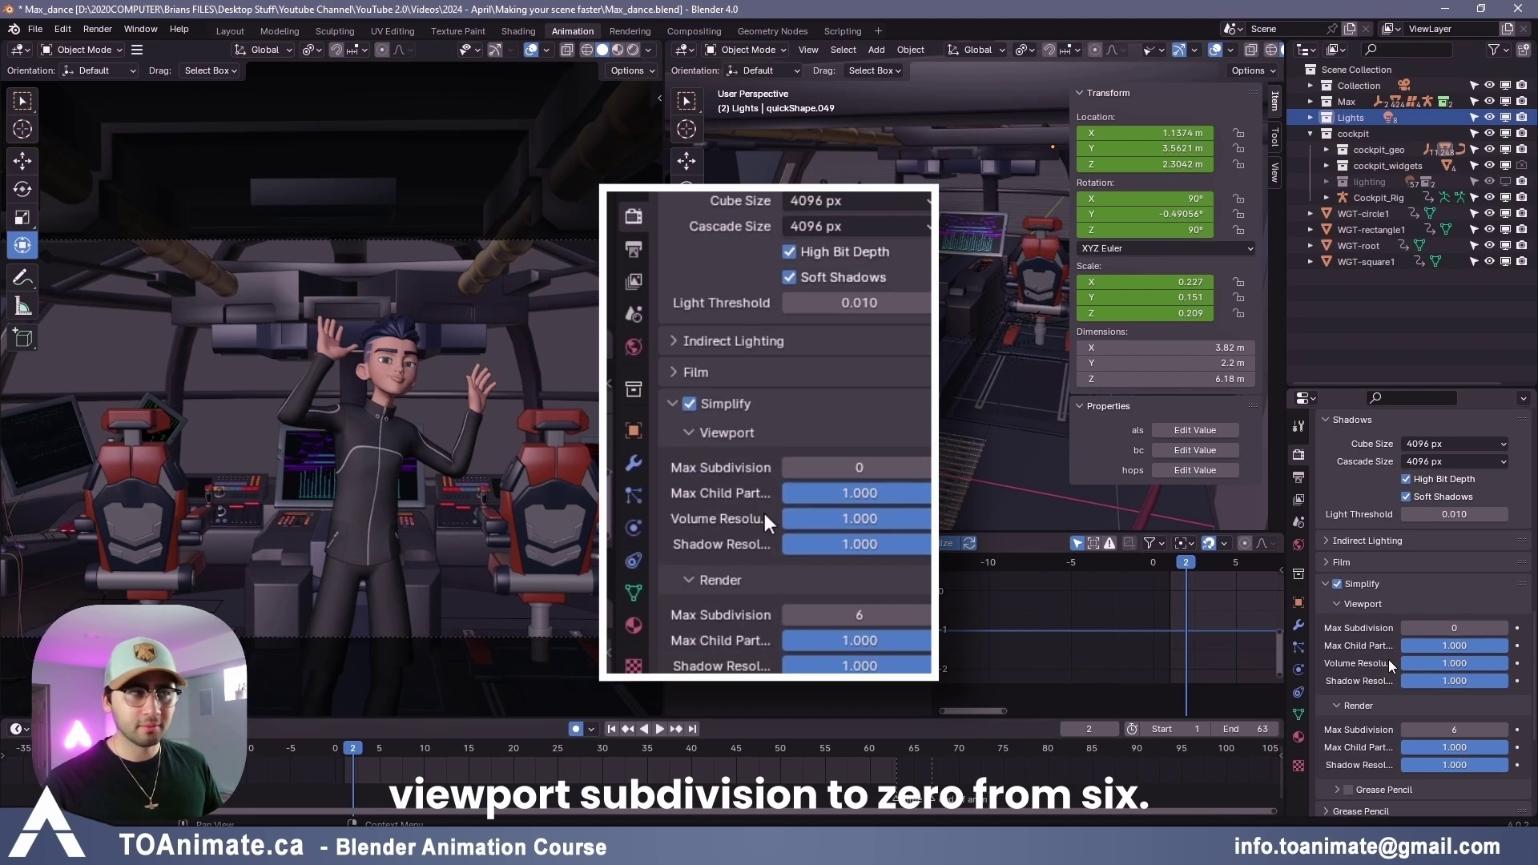
scroll(1439, 718, down, 1)
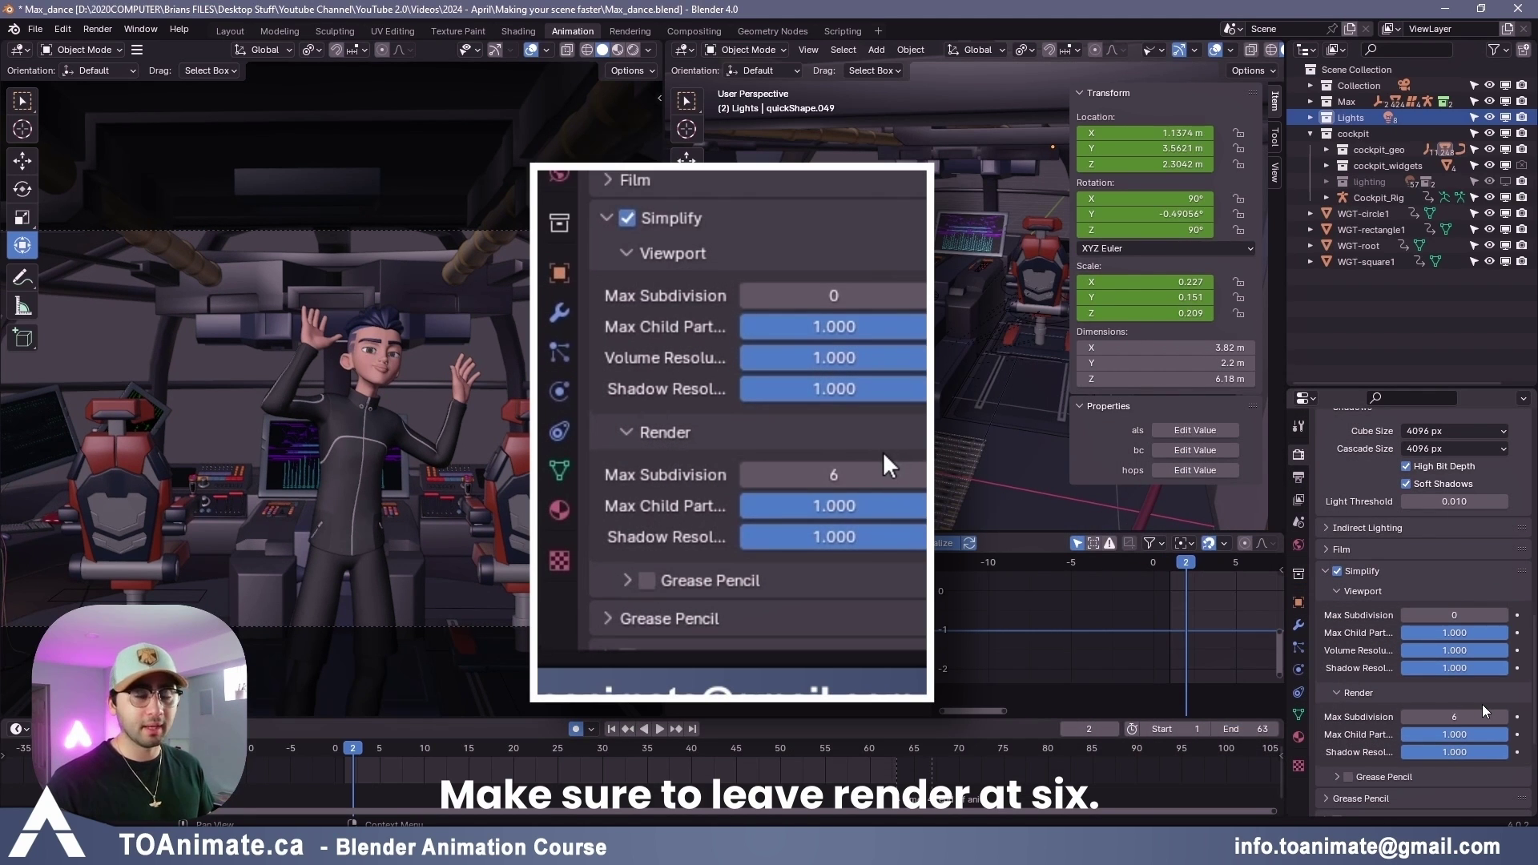
Inspect the character's simplified mesh up close, turn Simplify off and play the animation to check its playback speed.
scroll(936, 295, up, 8)
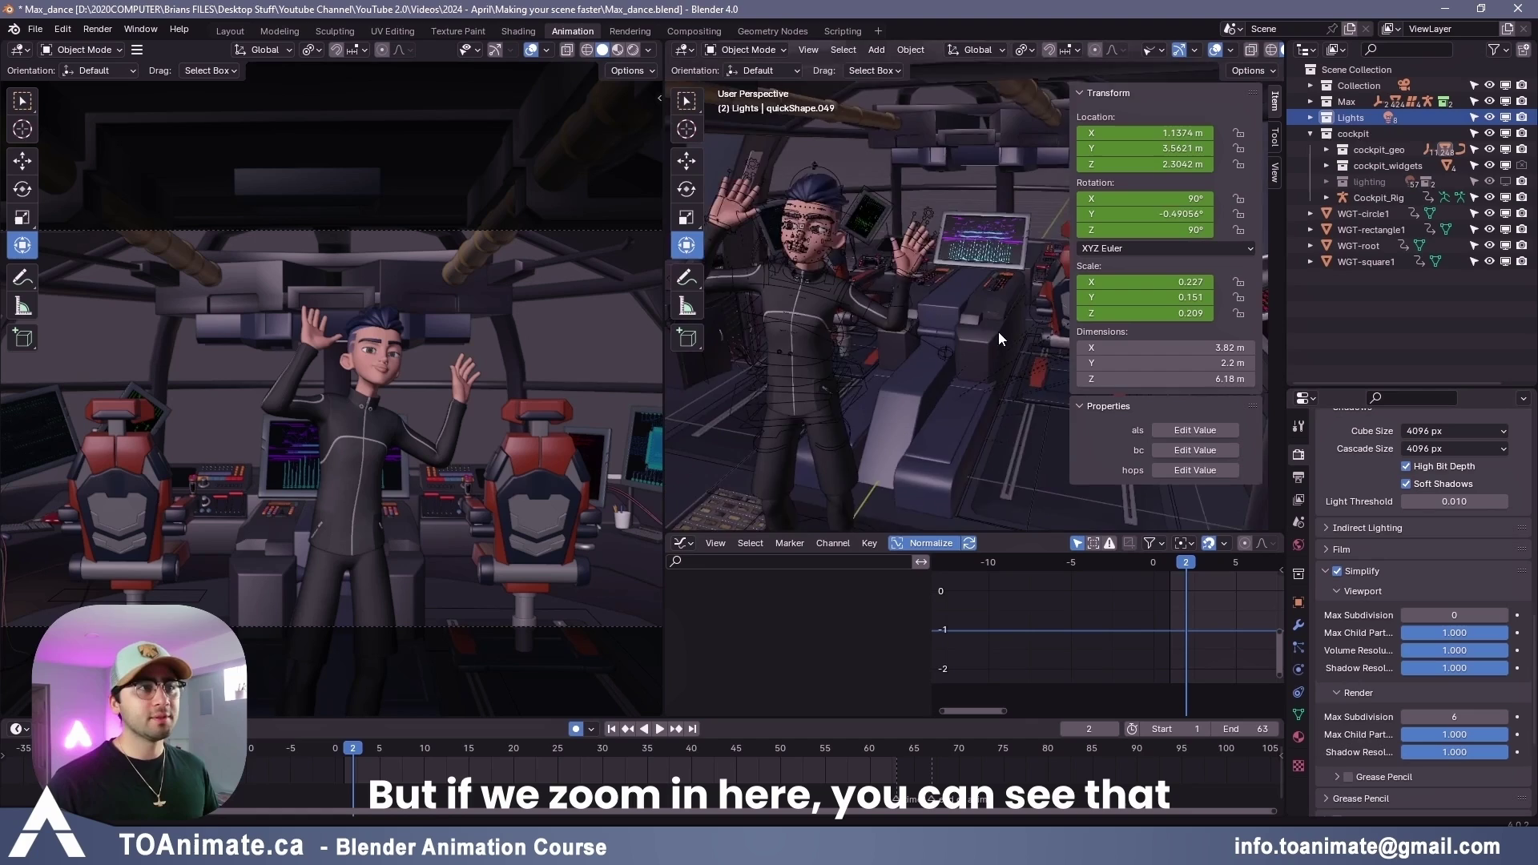
scroll(907, 298, up, 1)
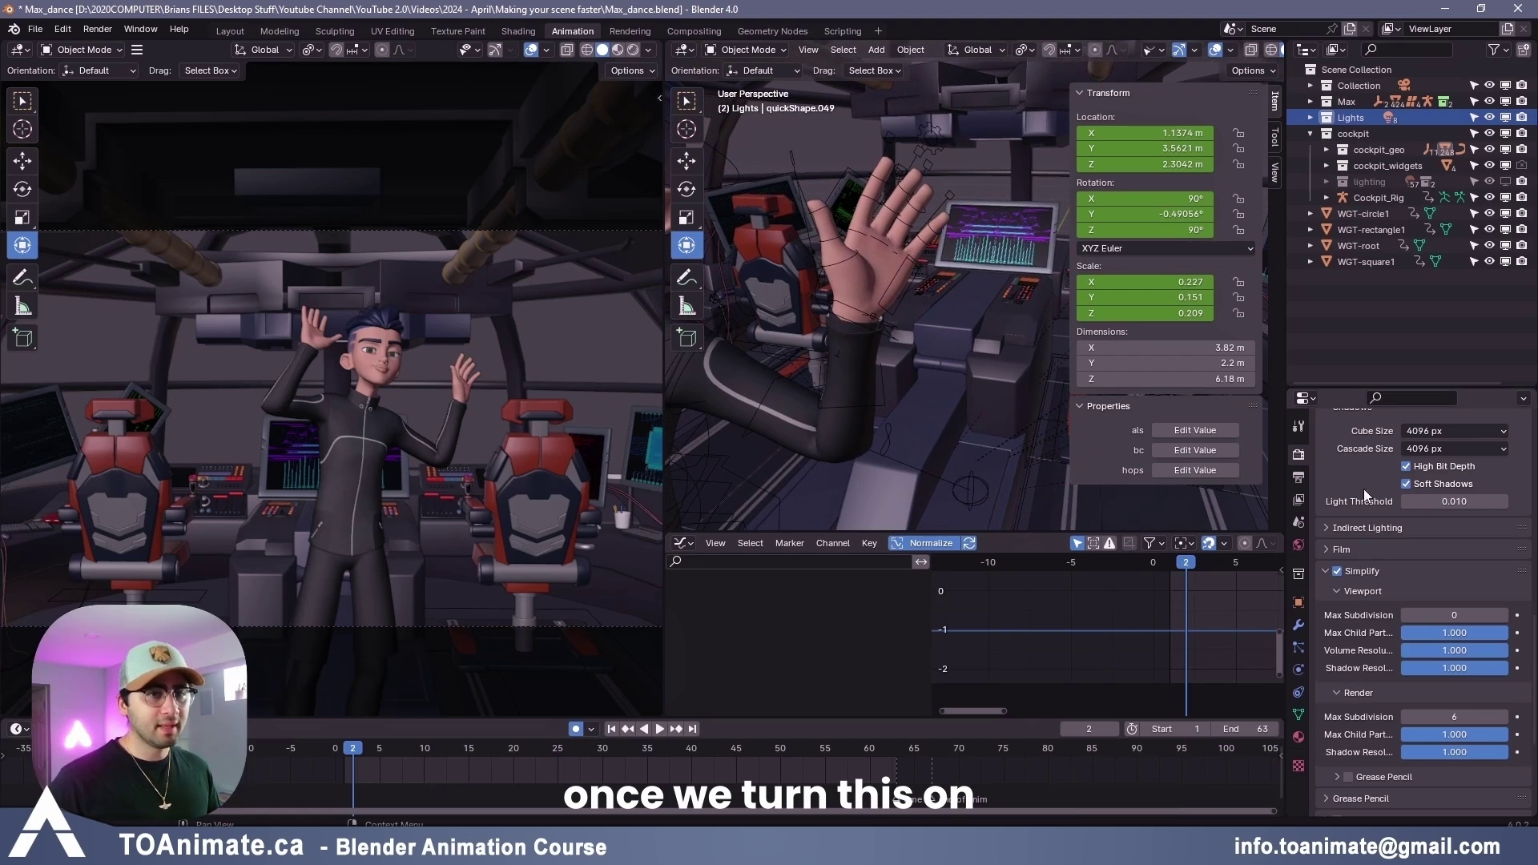
click(1337, 572)
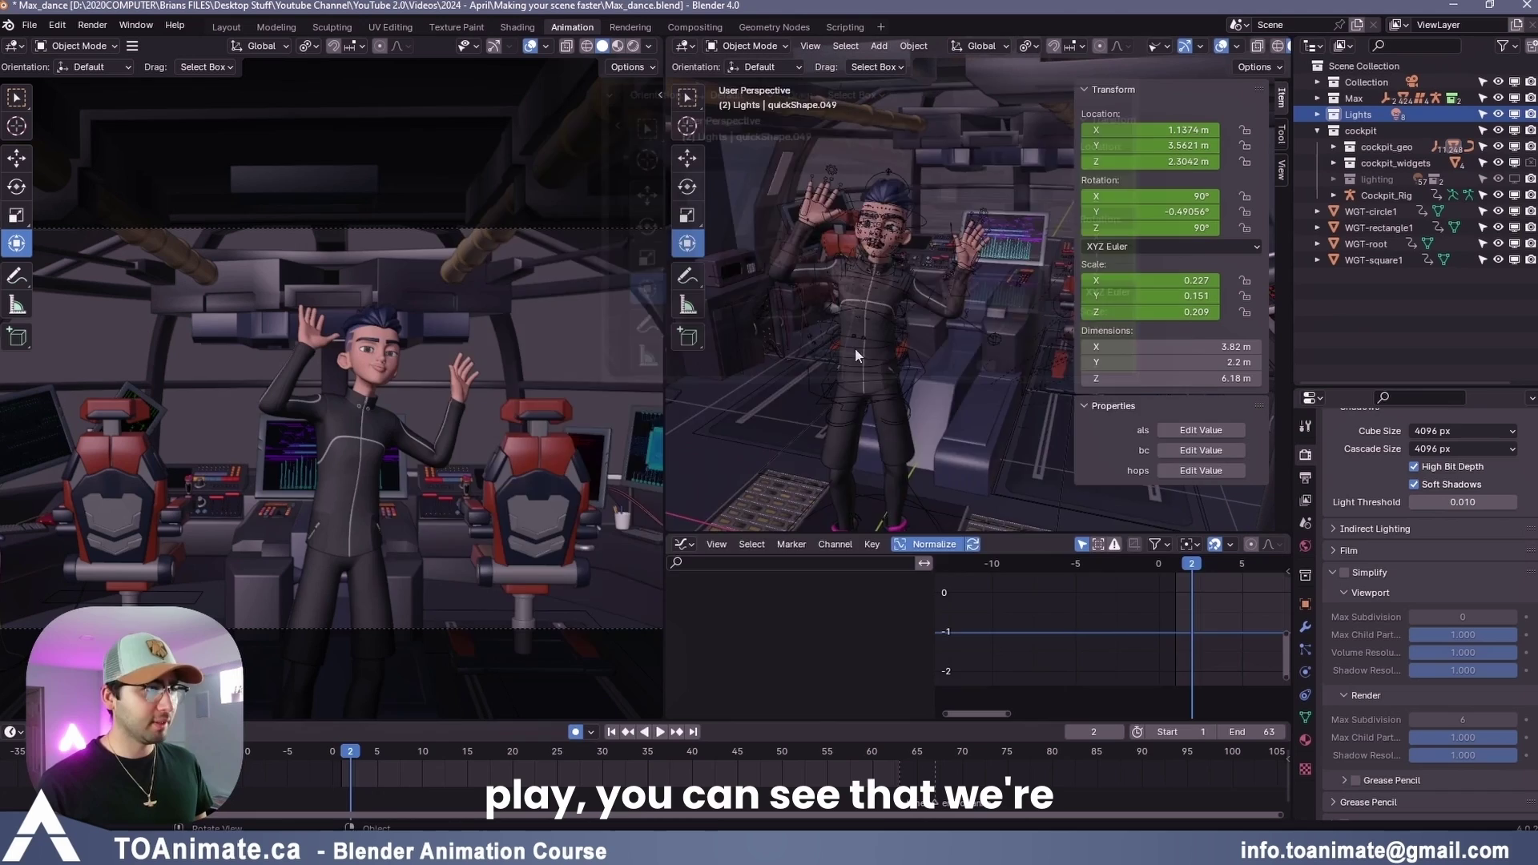
key(space)
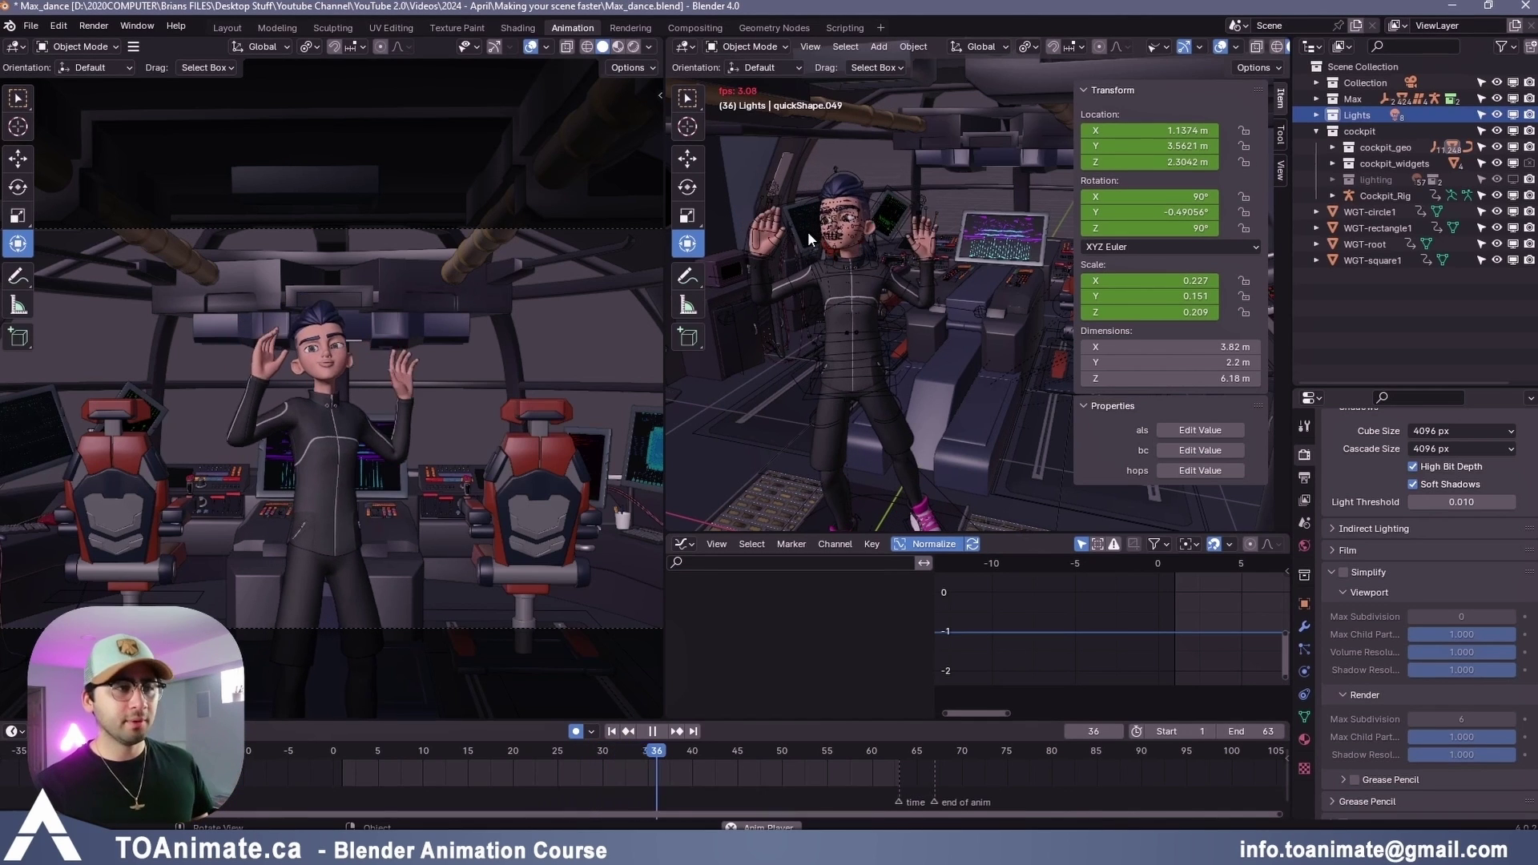
key(space)
Turn Simplify back on and play the animation from the start to compare playback speed.
click(1343, 573)
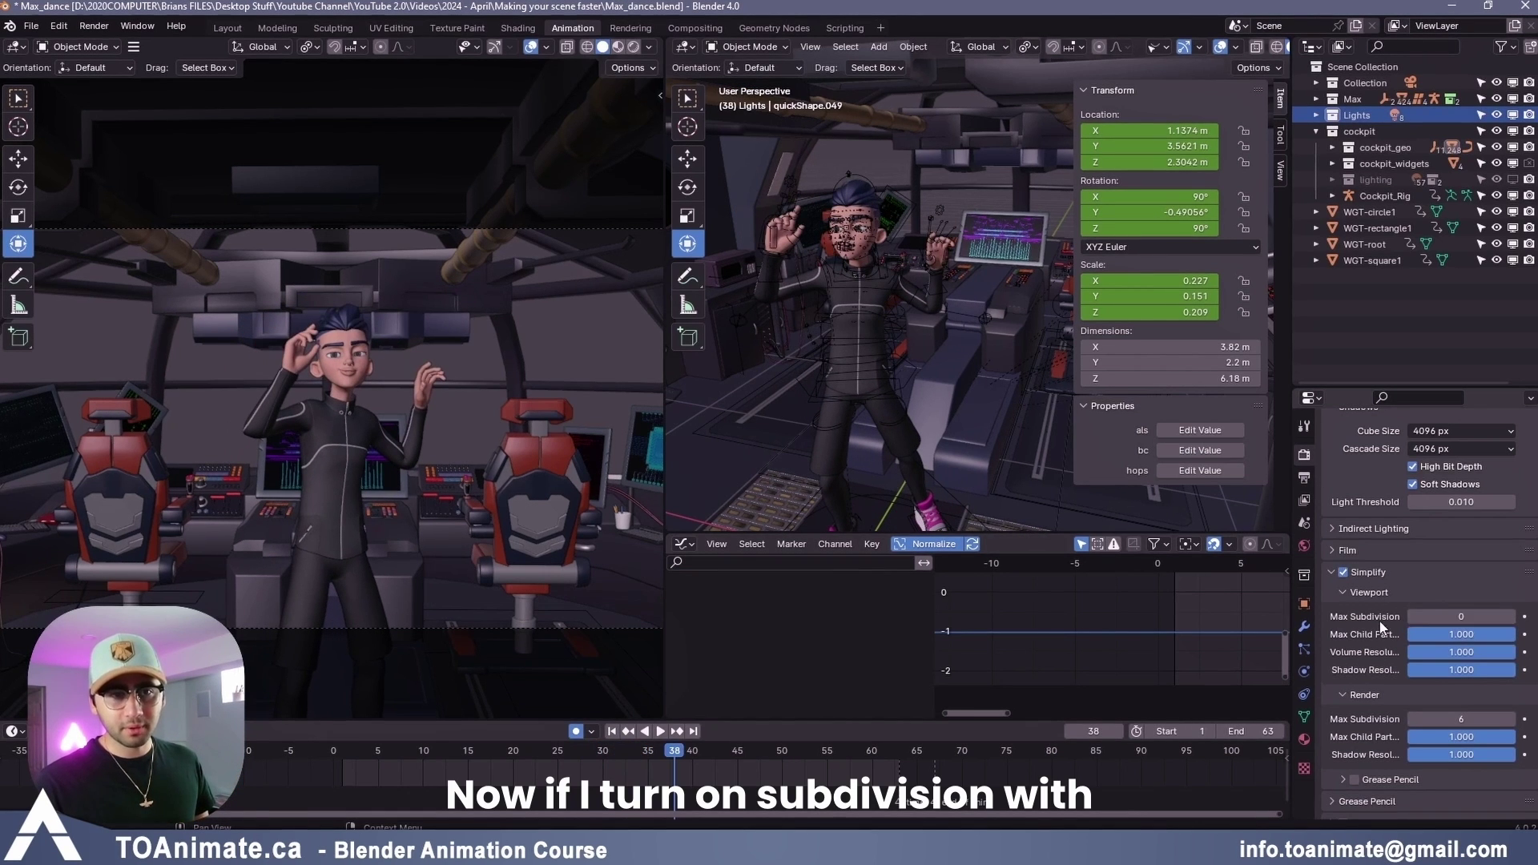
click(354, 745)
key(space)
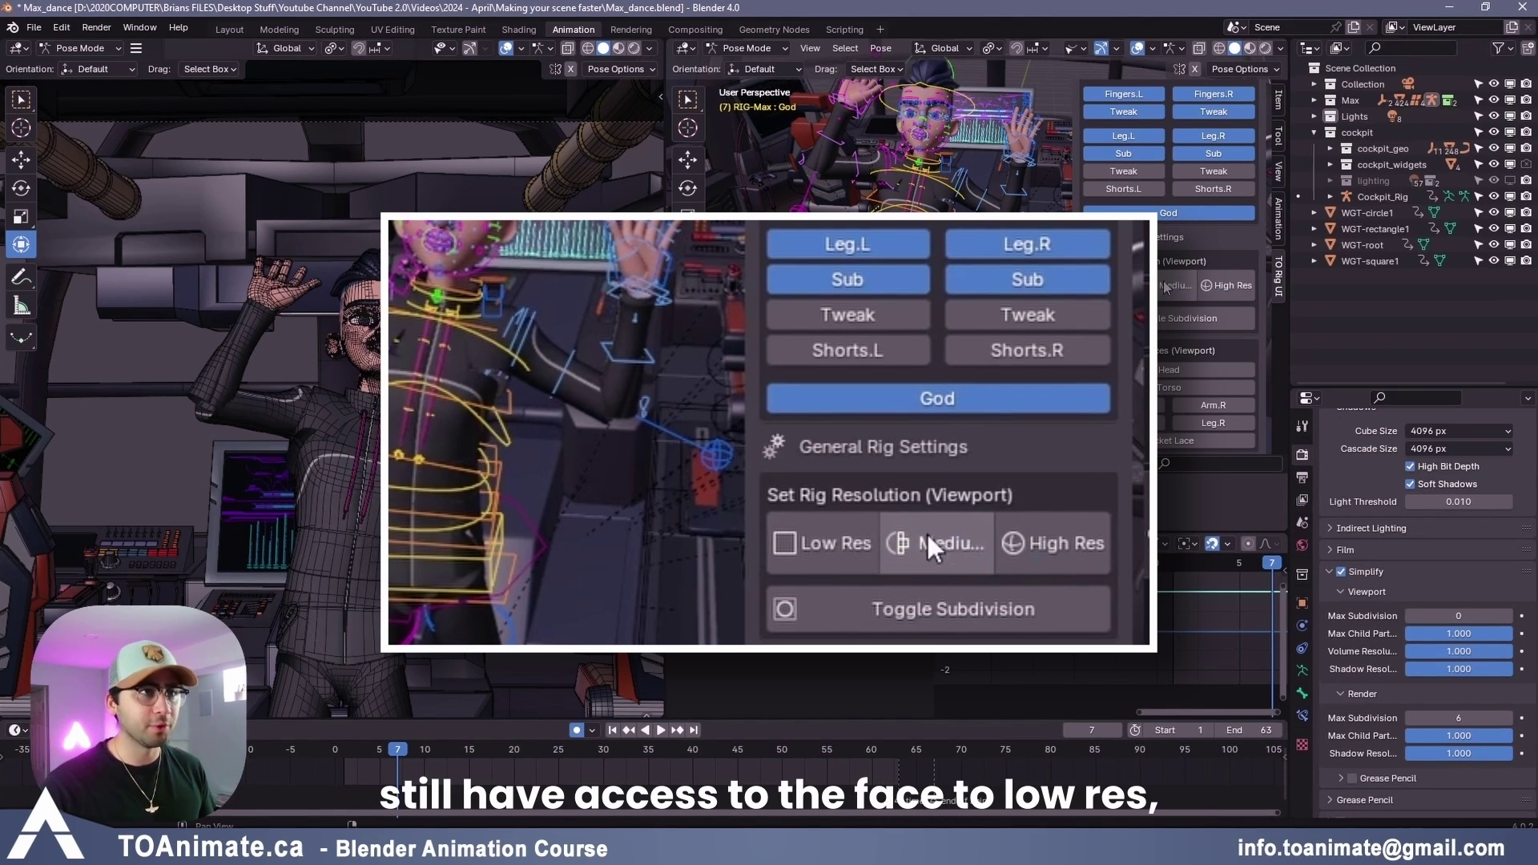
Set the Max rig's viewport resolution to Low Res and play the animation.
click(876, 537)
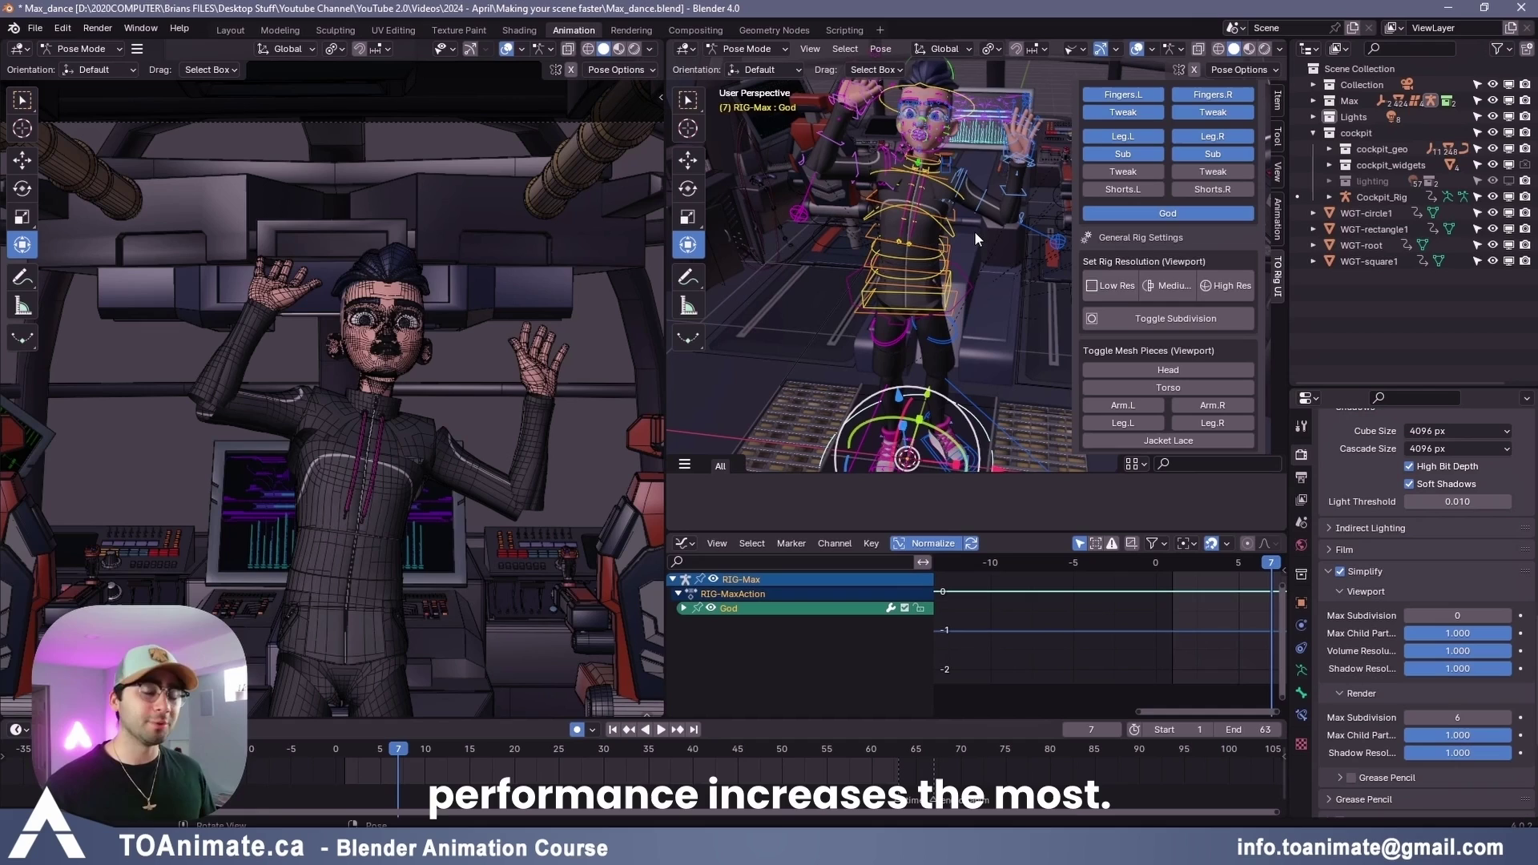
click(1168, 288)
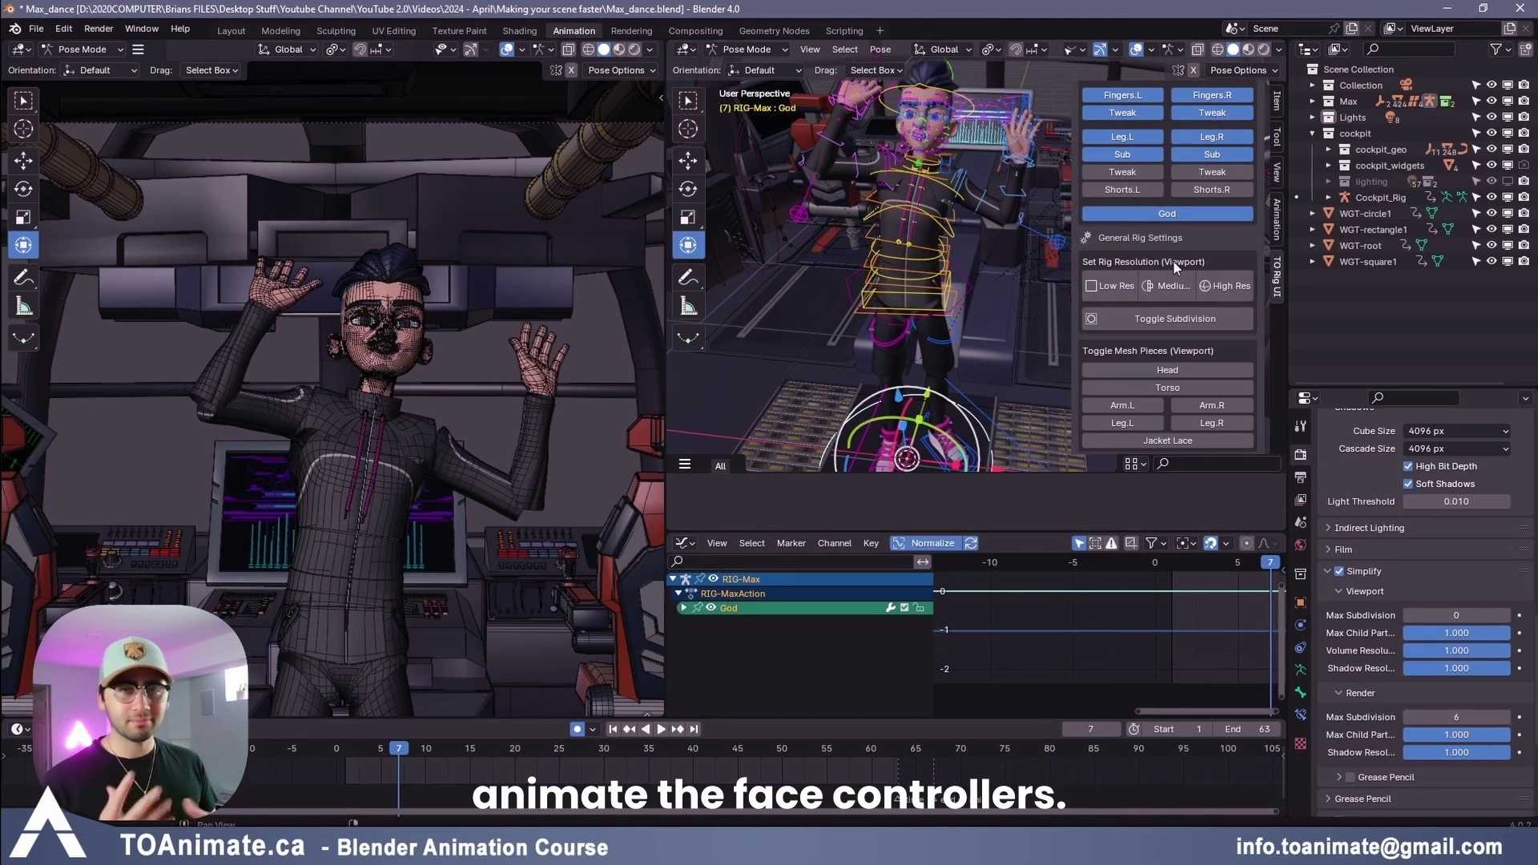
click(1107, 286)
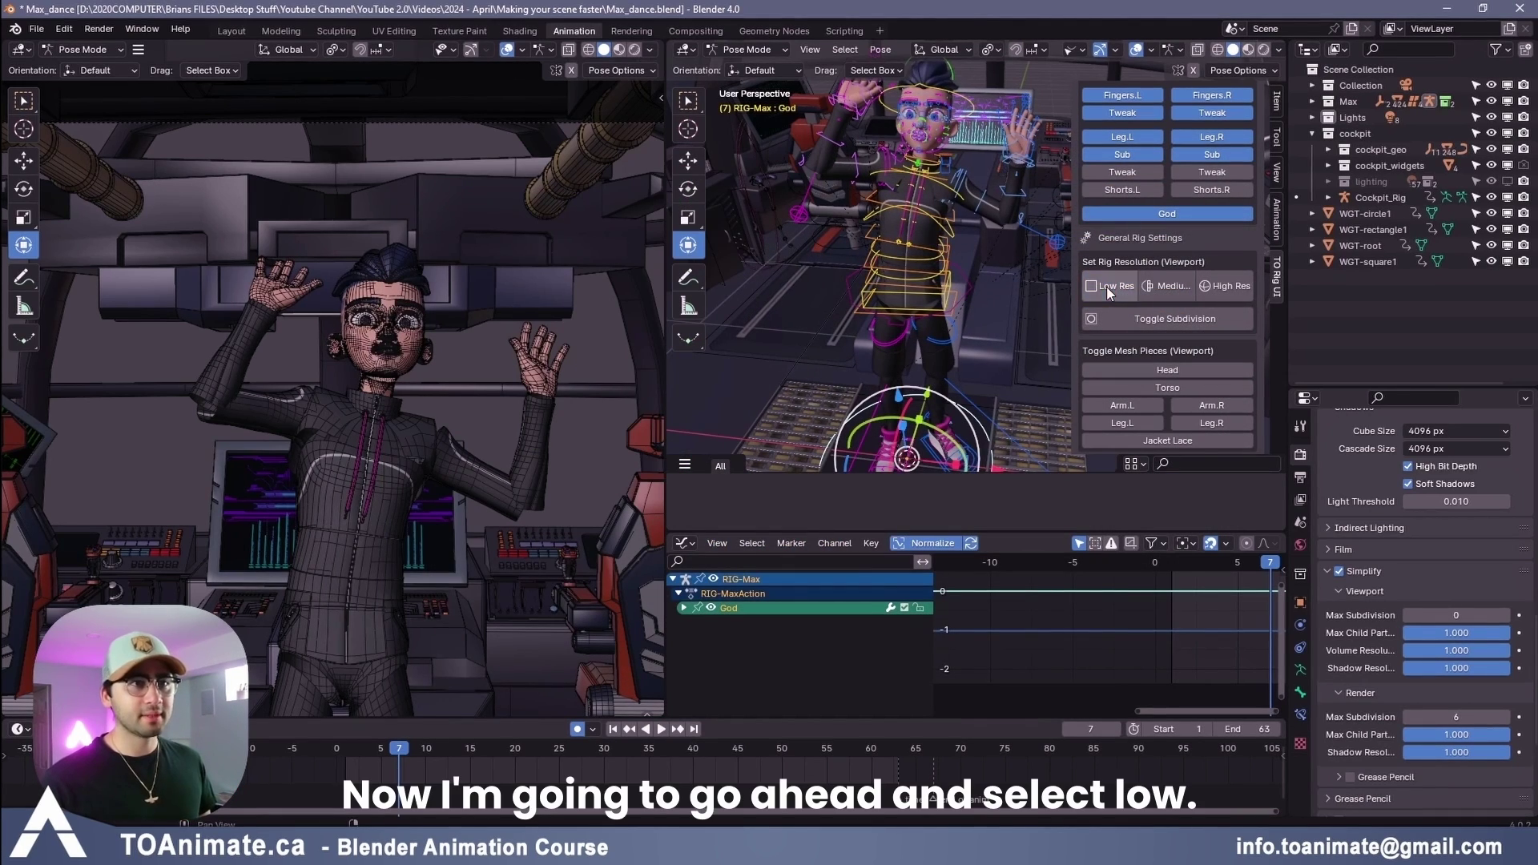
click(1037, 334)
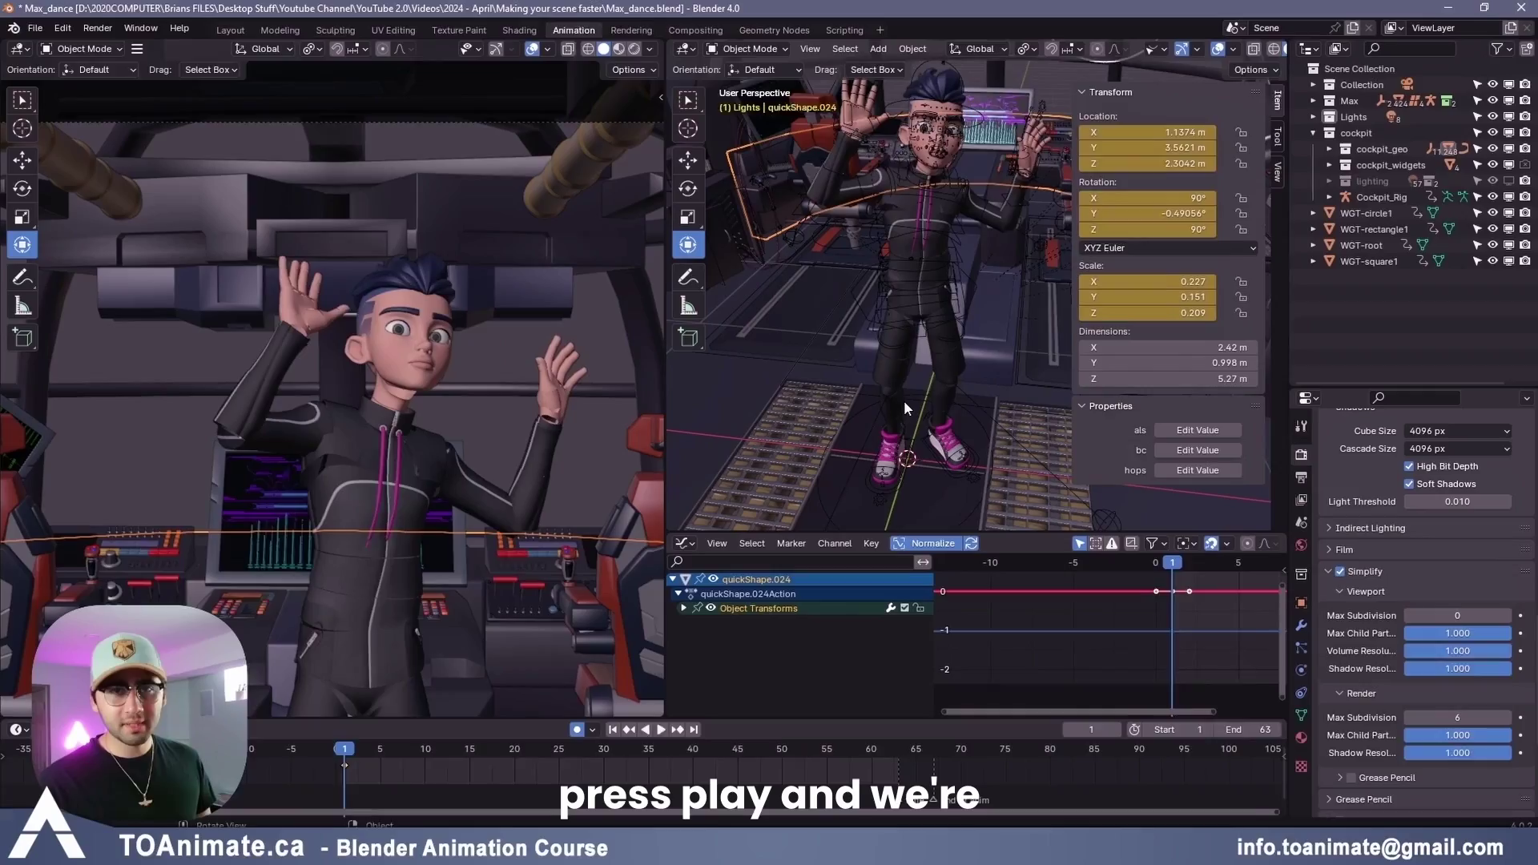
key(space)
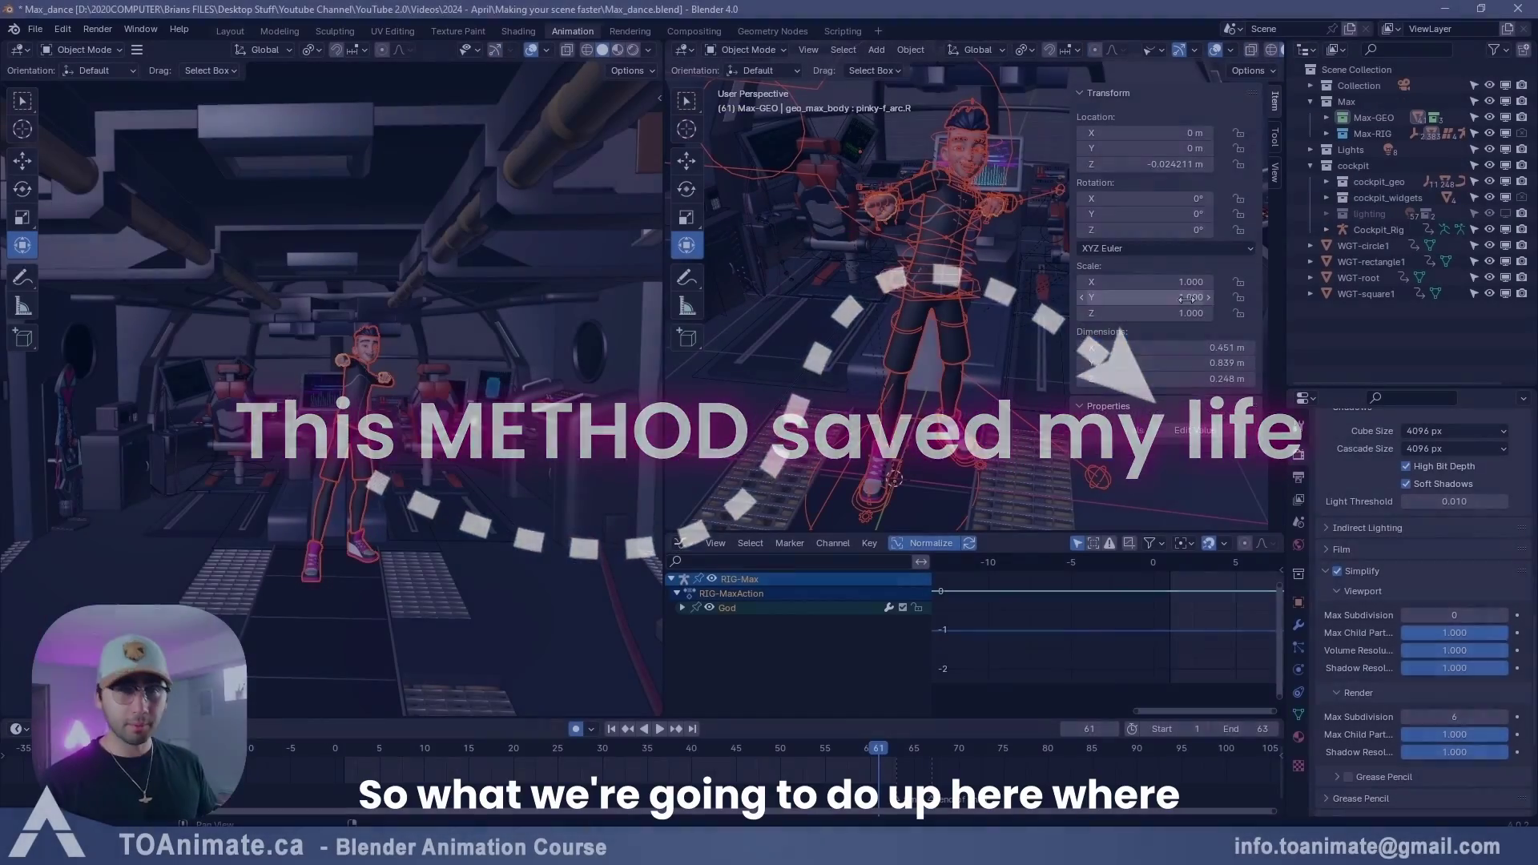
Add a new empty scene to the file and switch back to the original Scene.
click(1349, 29)
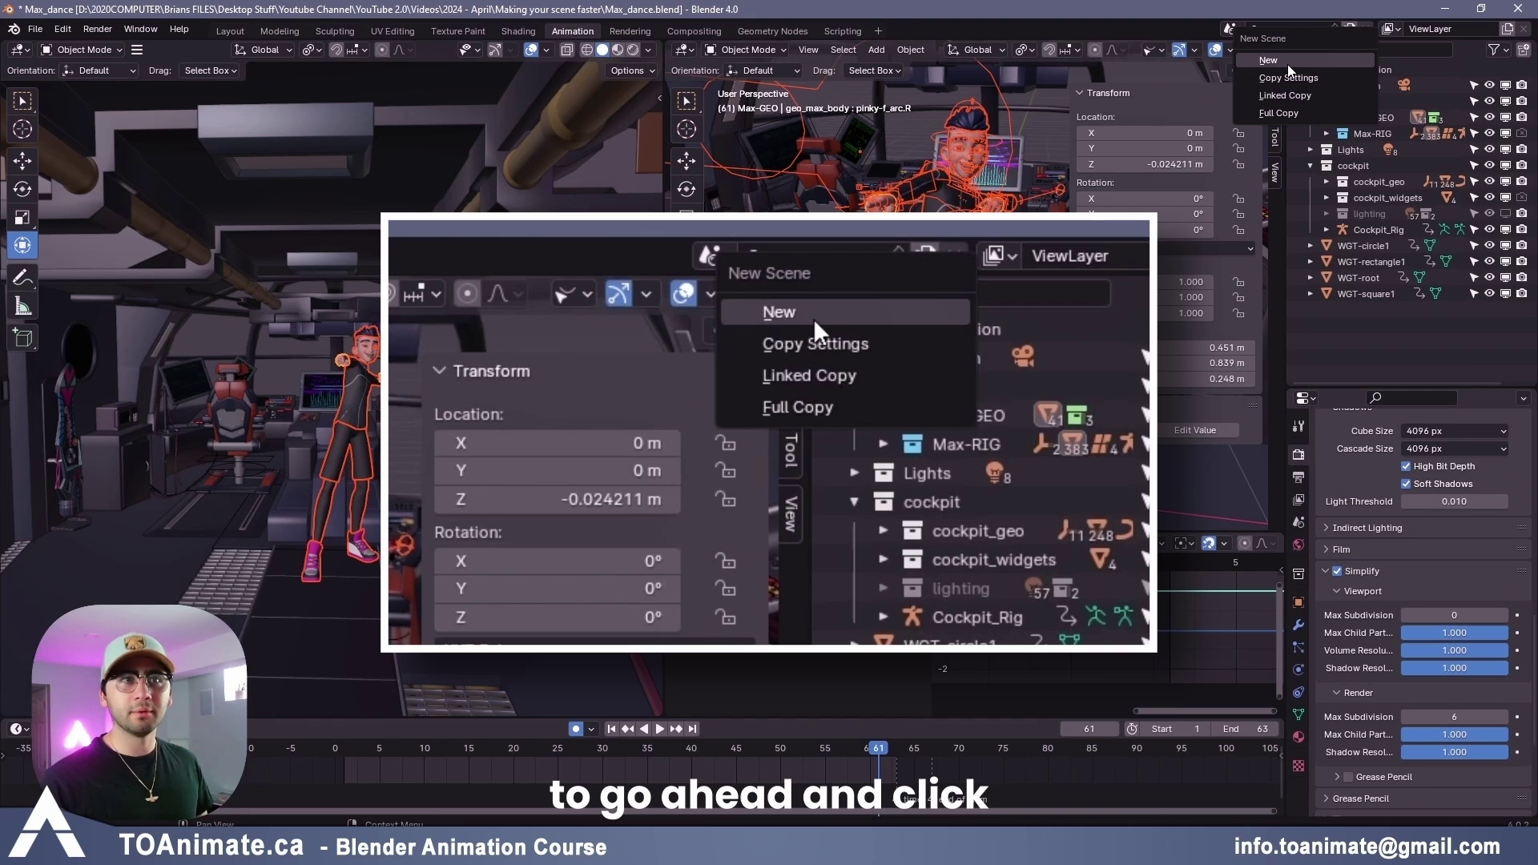
click(1286, 64)
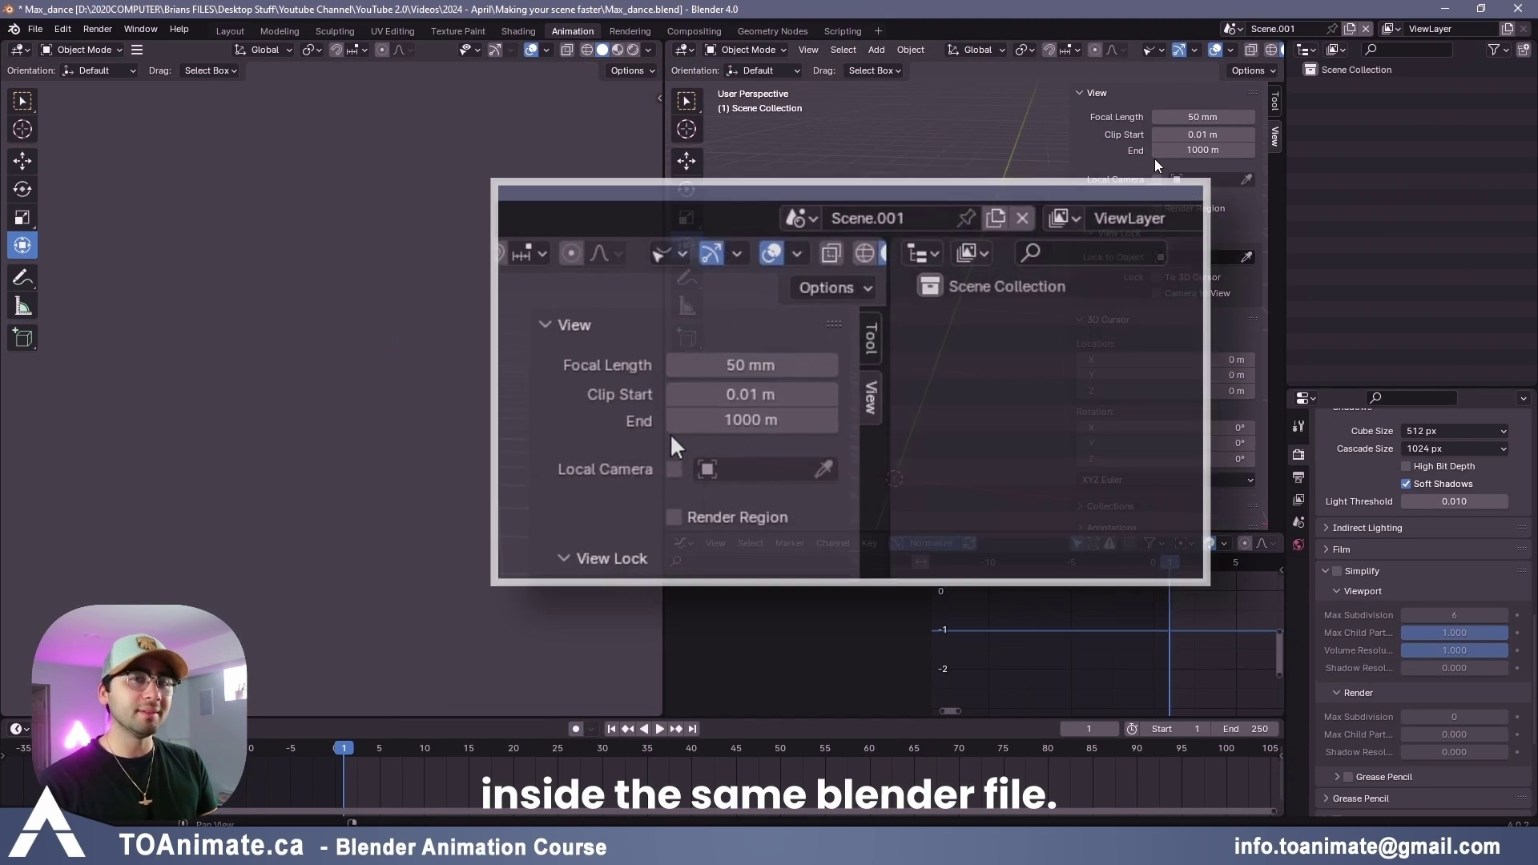
click(1233, 28)
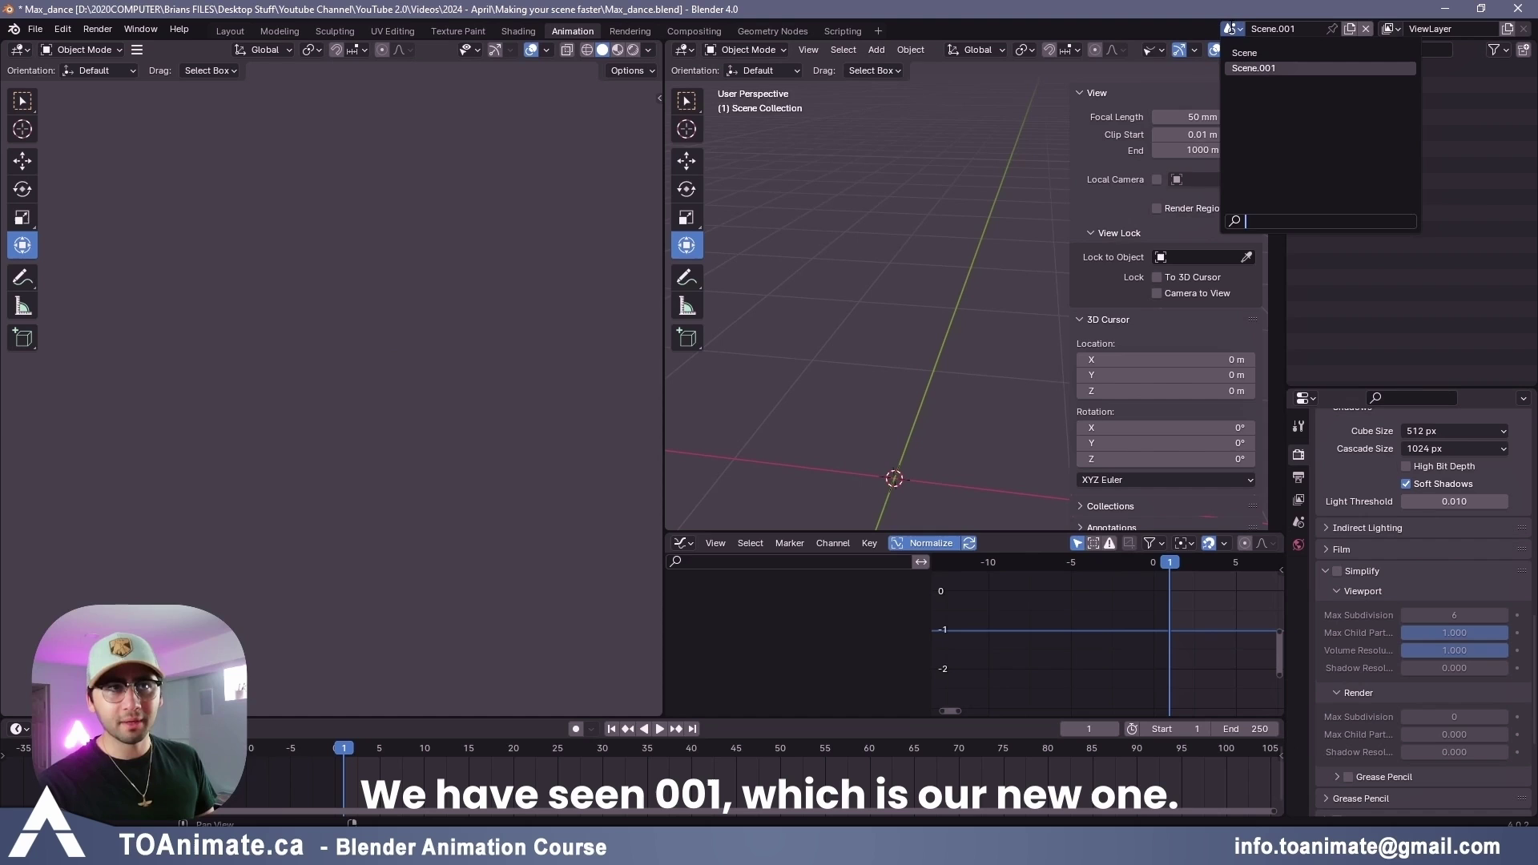
click(1264, 54)
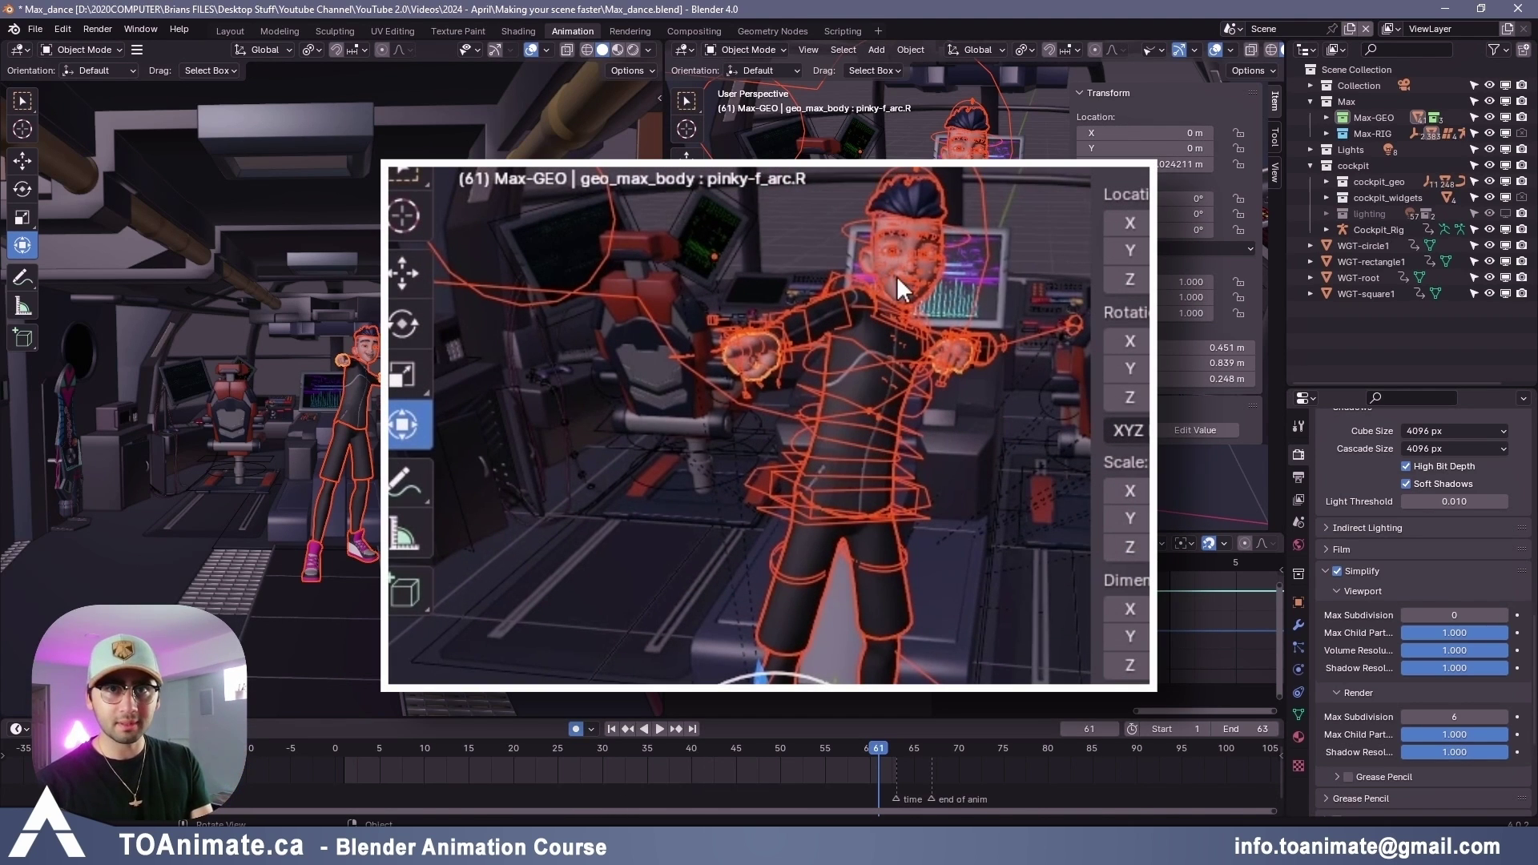
Link the selected Max character and rig objects to Scene.001.
click(911, 50)
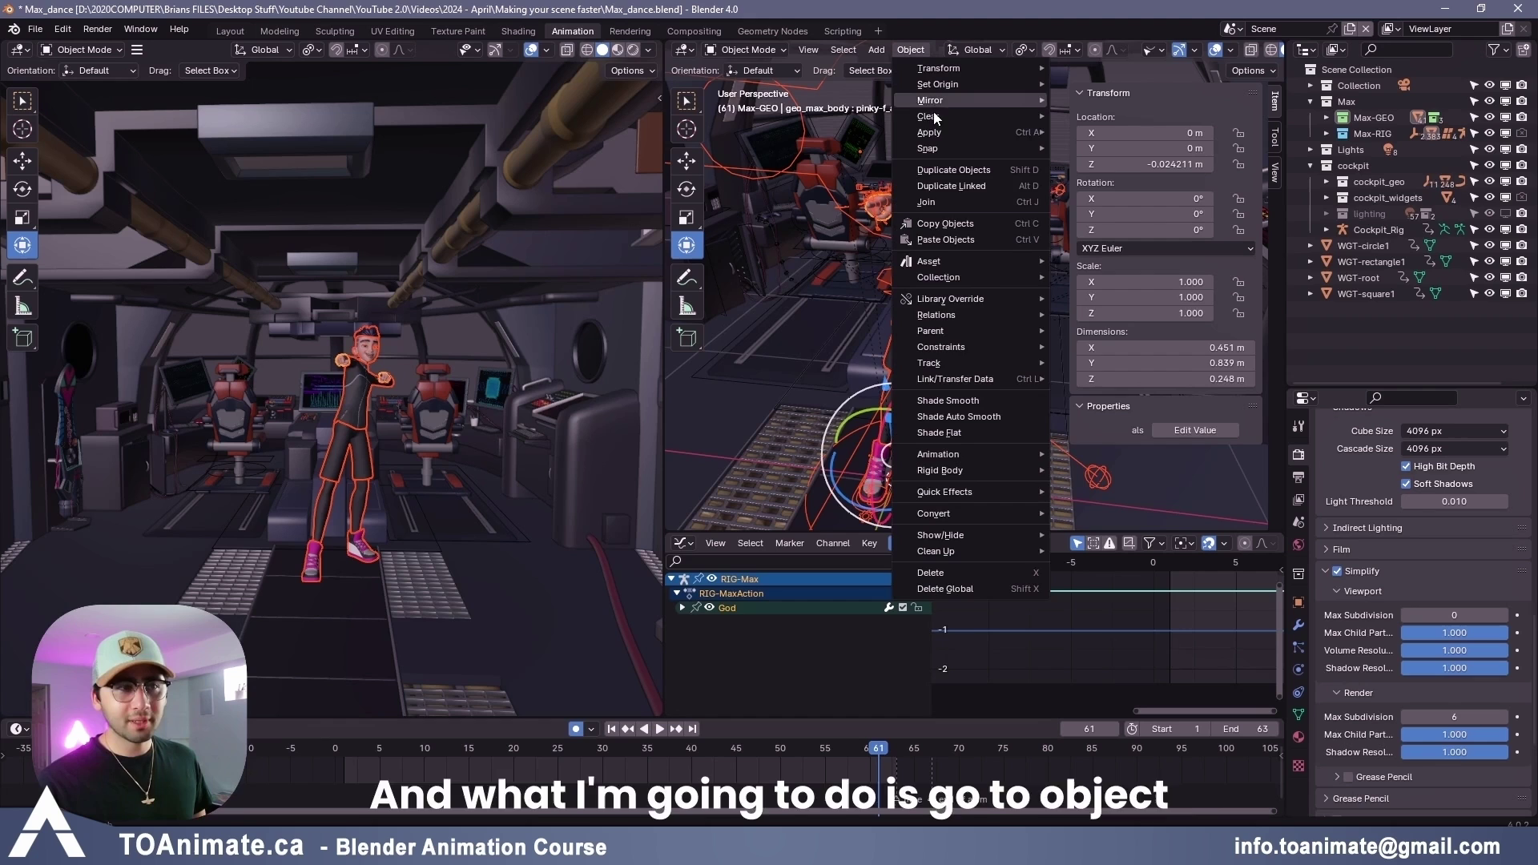
mouse_move(962, 379)
mouse_move(1089, 384)
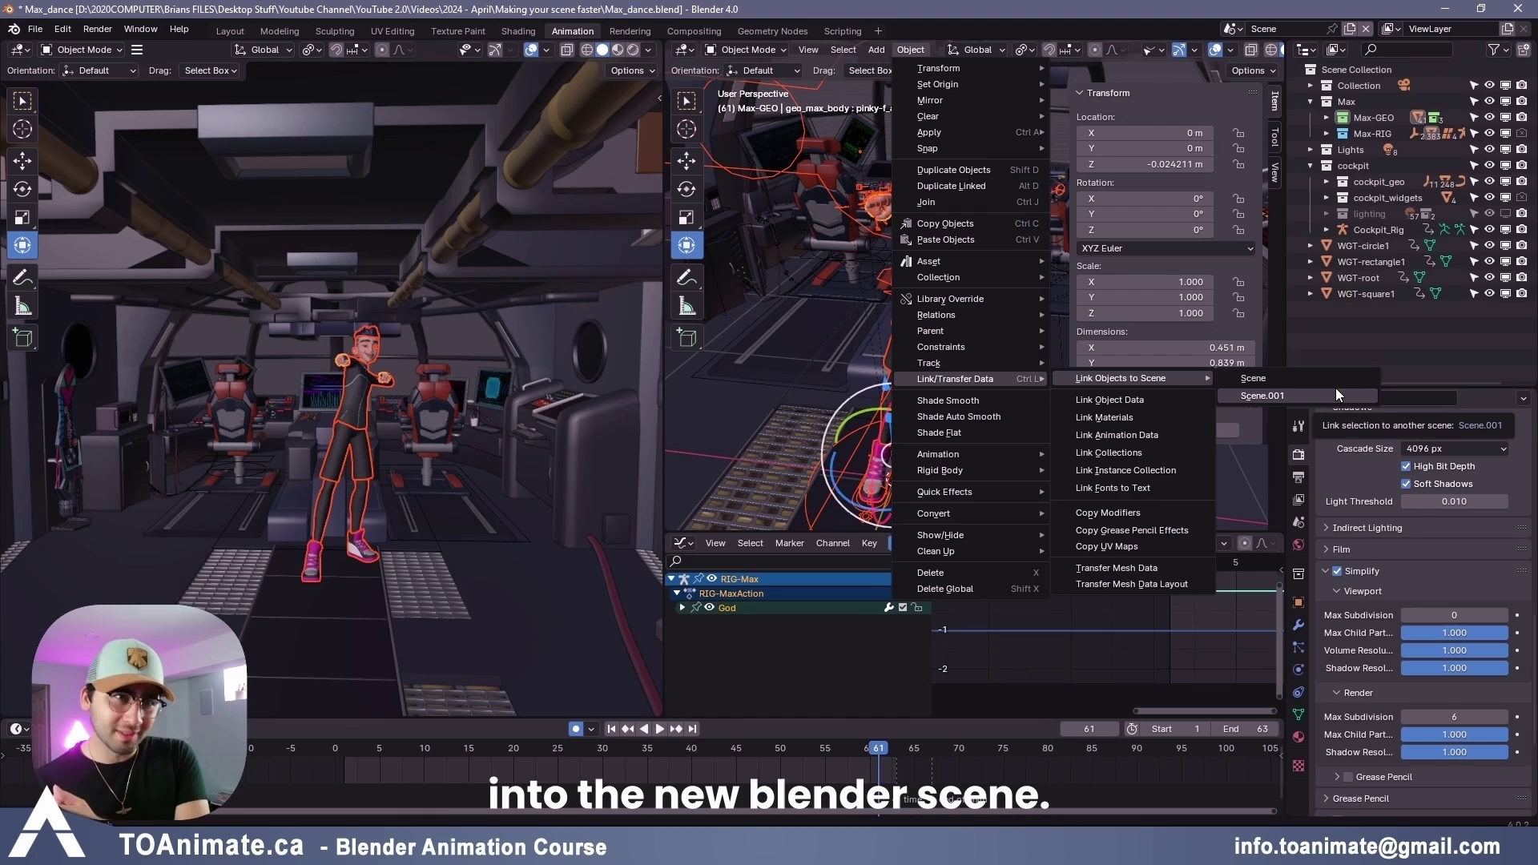
click(1335, 395)
Play the linked character's animation in Scene.001 and return to the original Scene.
click(1230, 28)
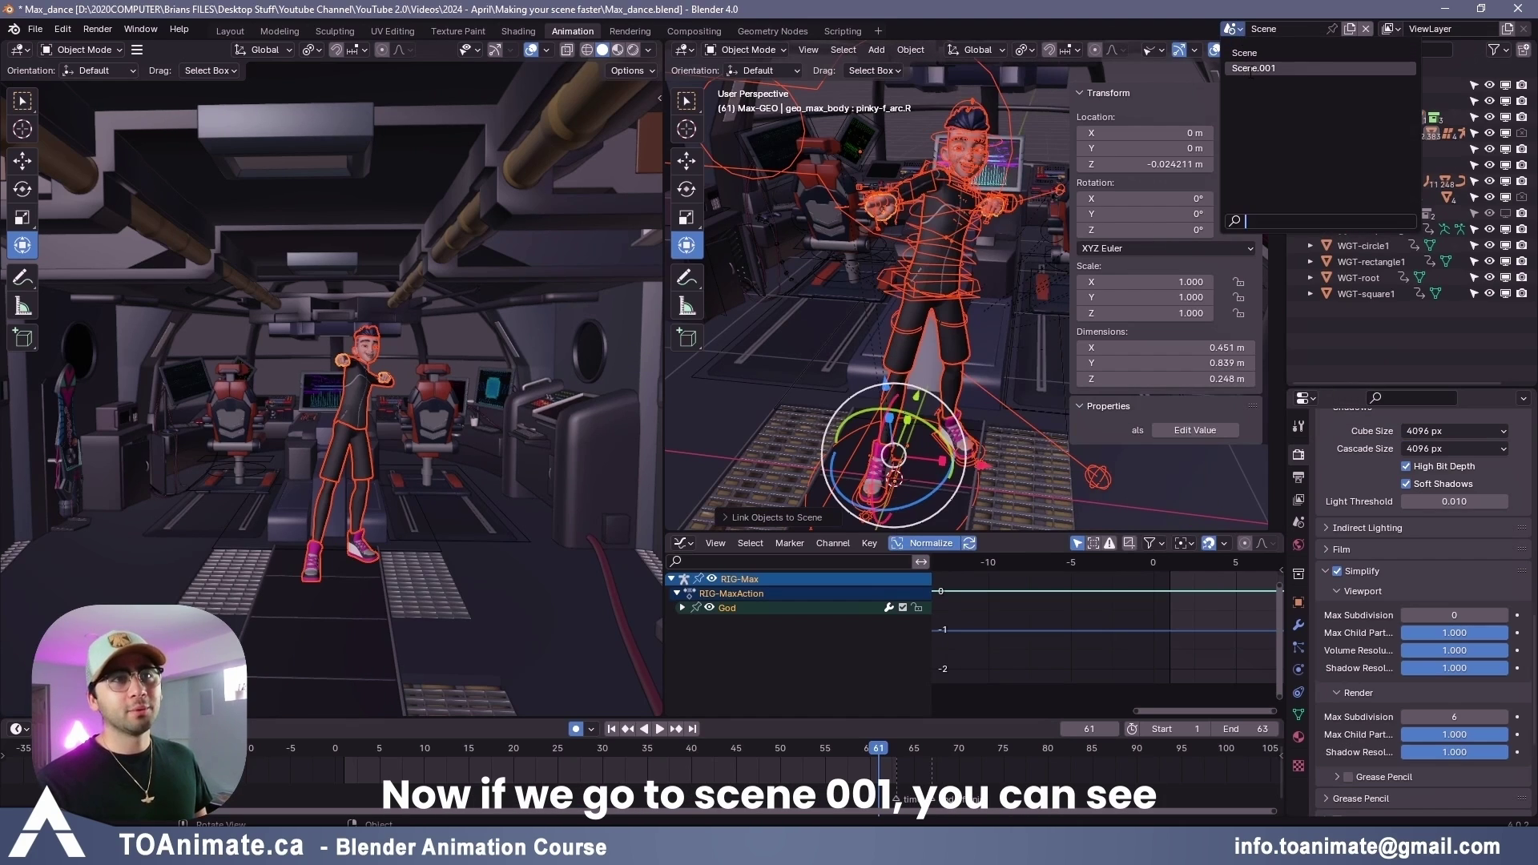
click(1247, 69)
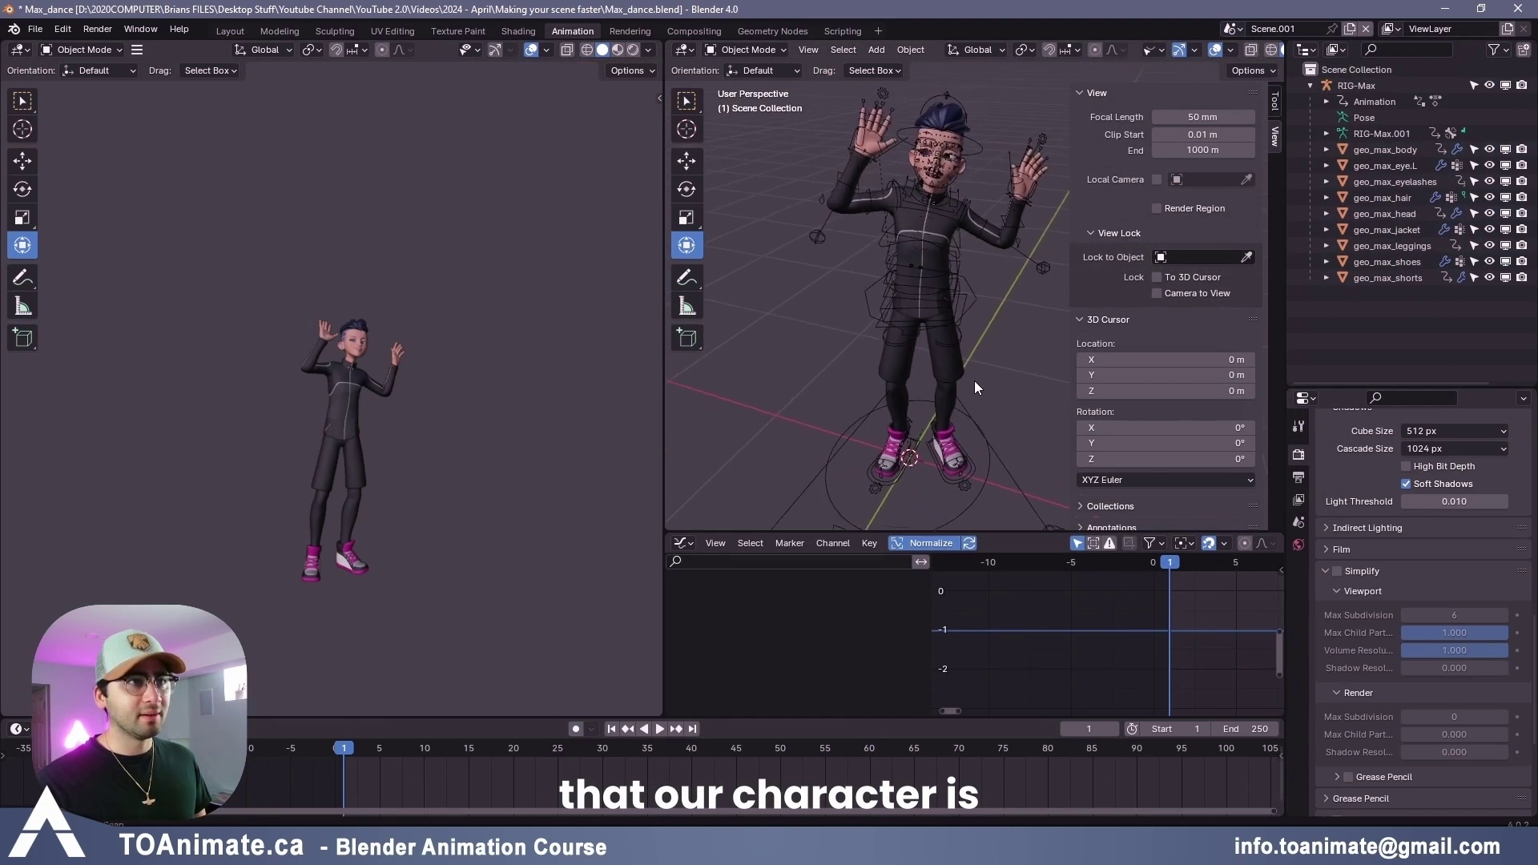
middle_drag(974, 382, 917, 329)
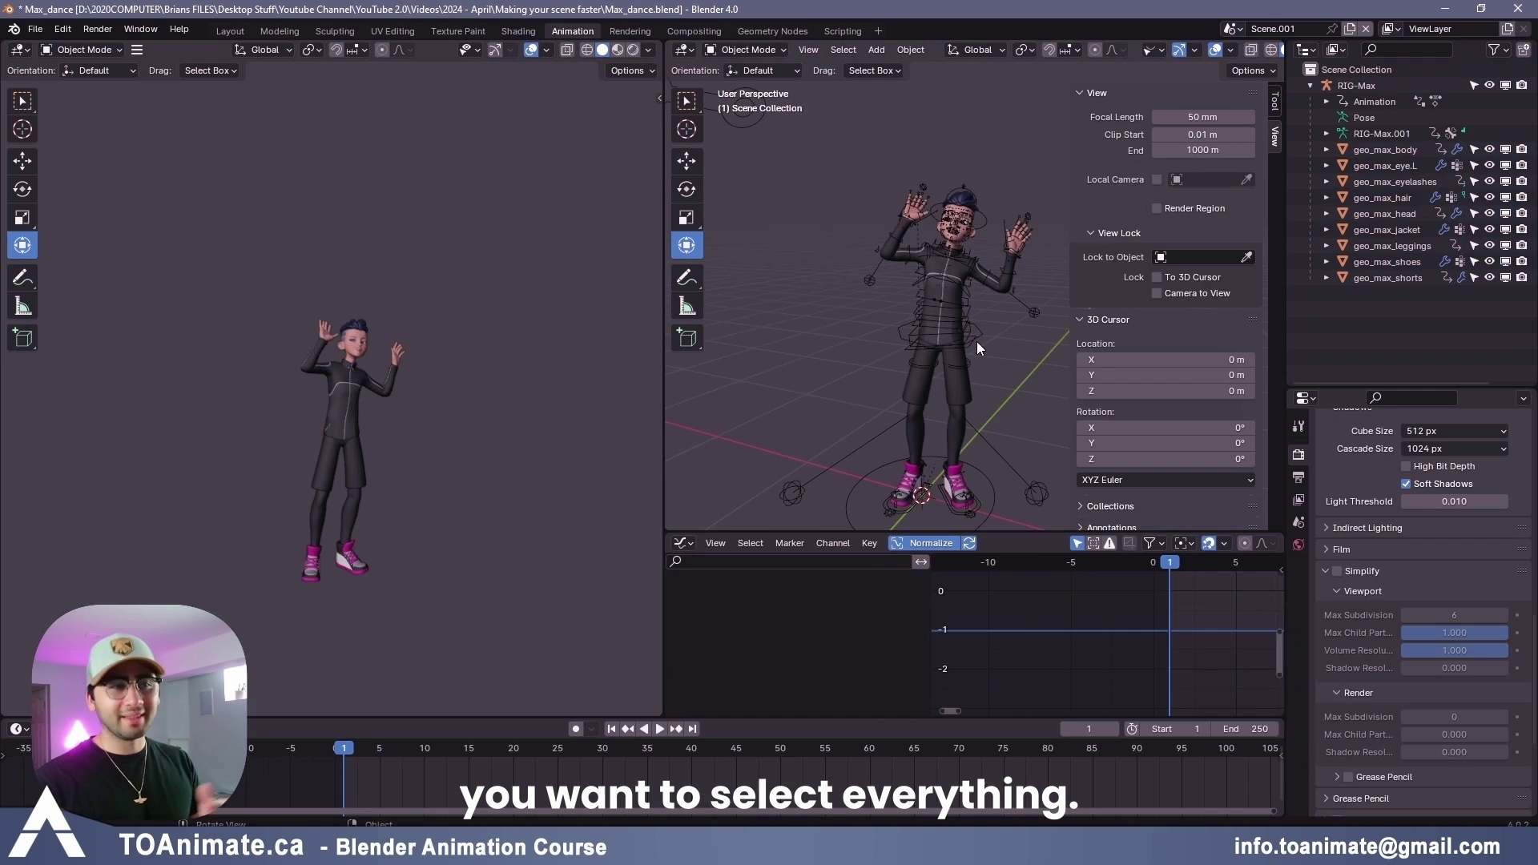
key(space)
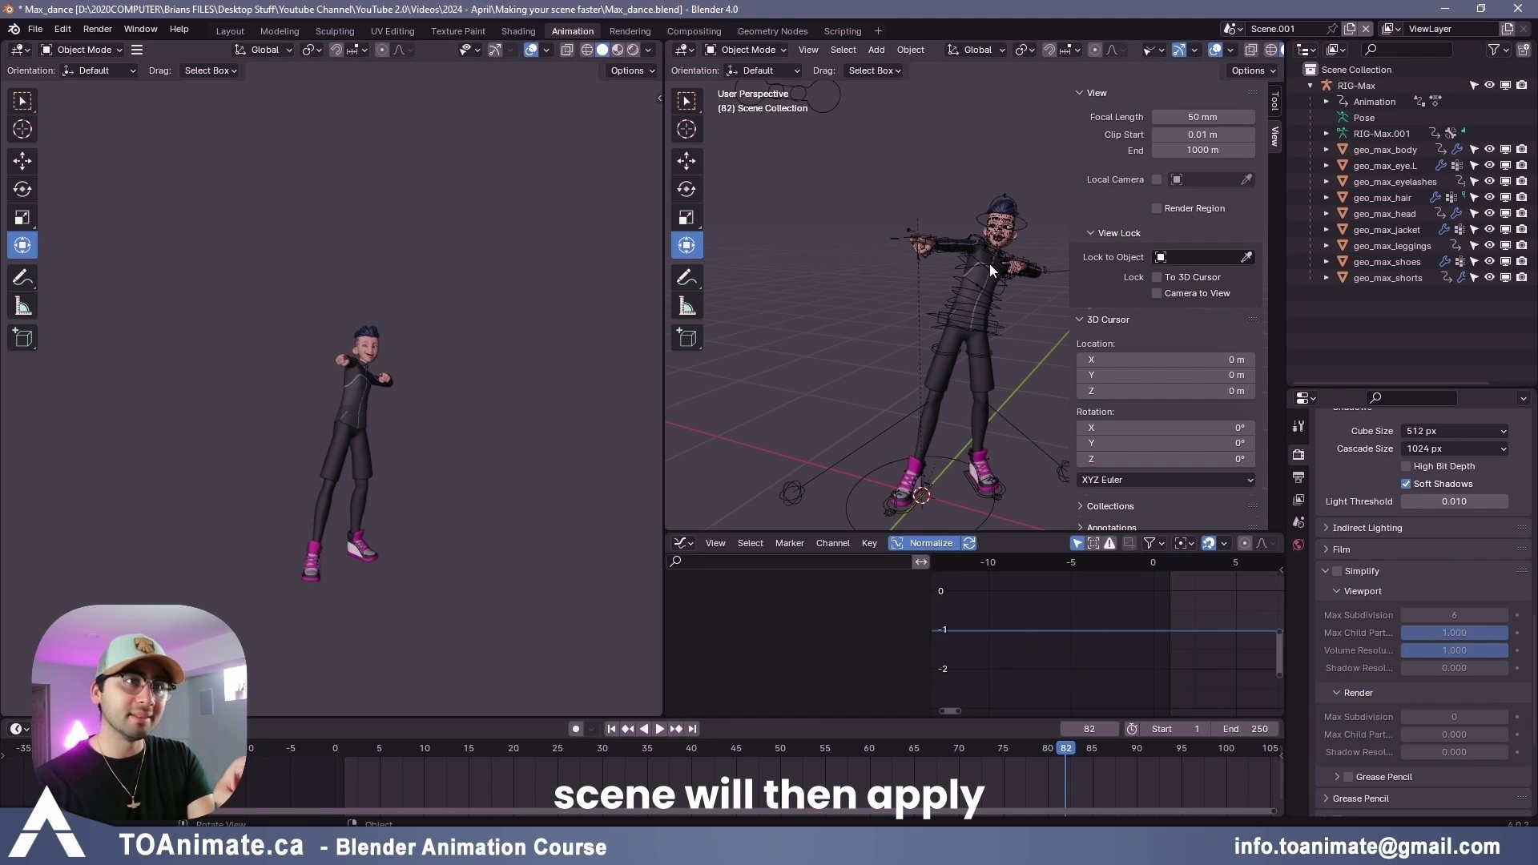
click(1232, 29)
click(1254, 62)
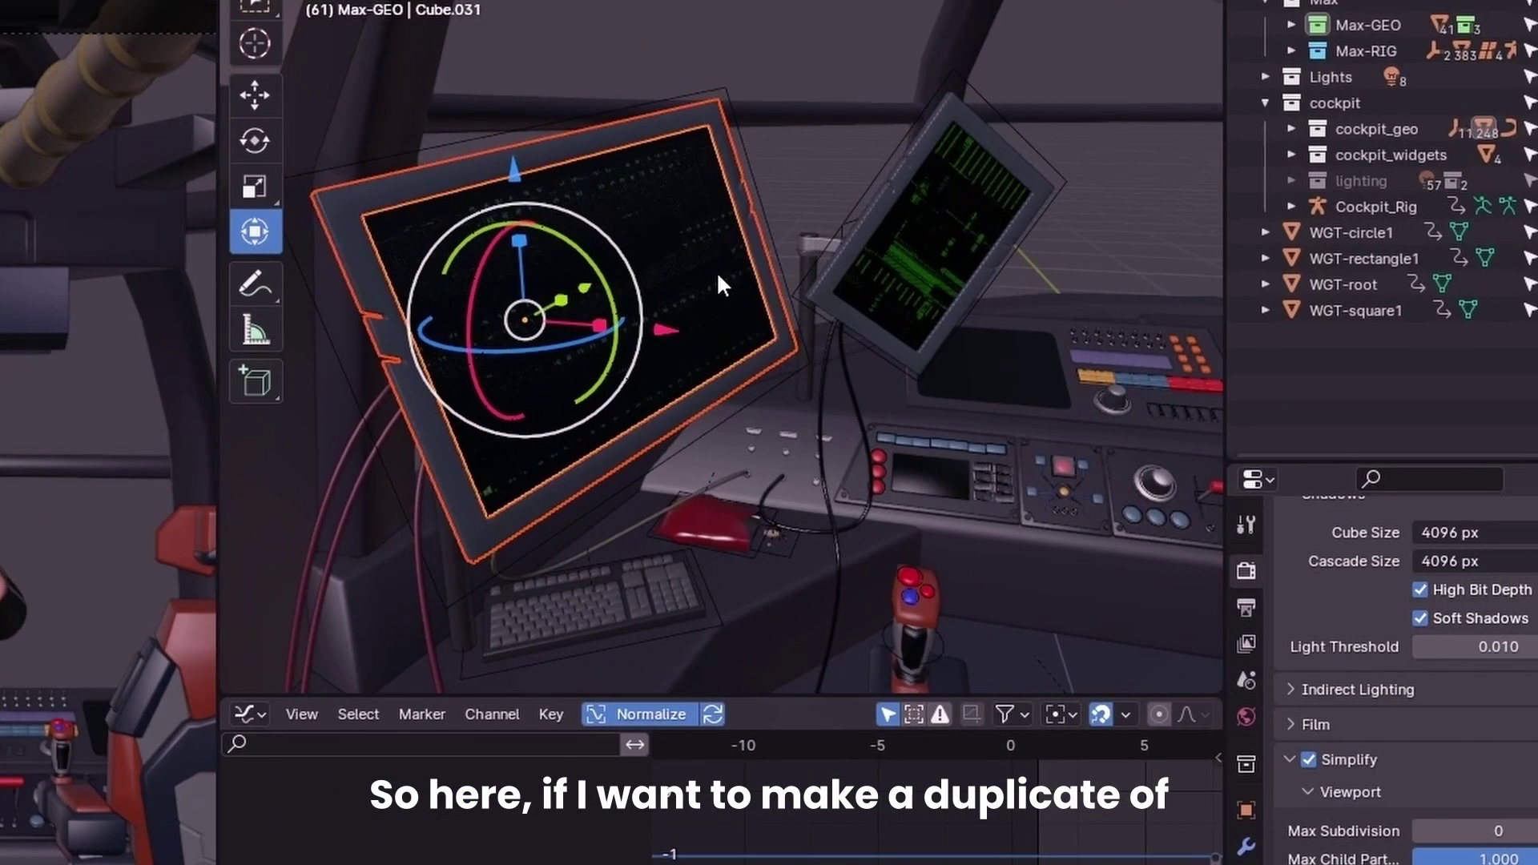
Make a linked duplicate of the large cockpit monitor, place it beside the original and rotate it about Z.
scroll(793, 329, down, 3)
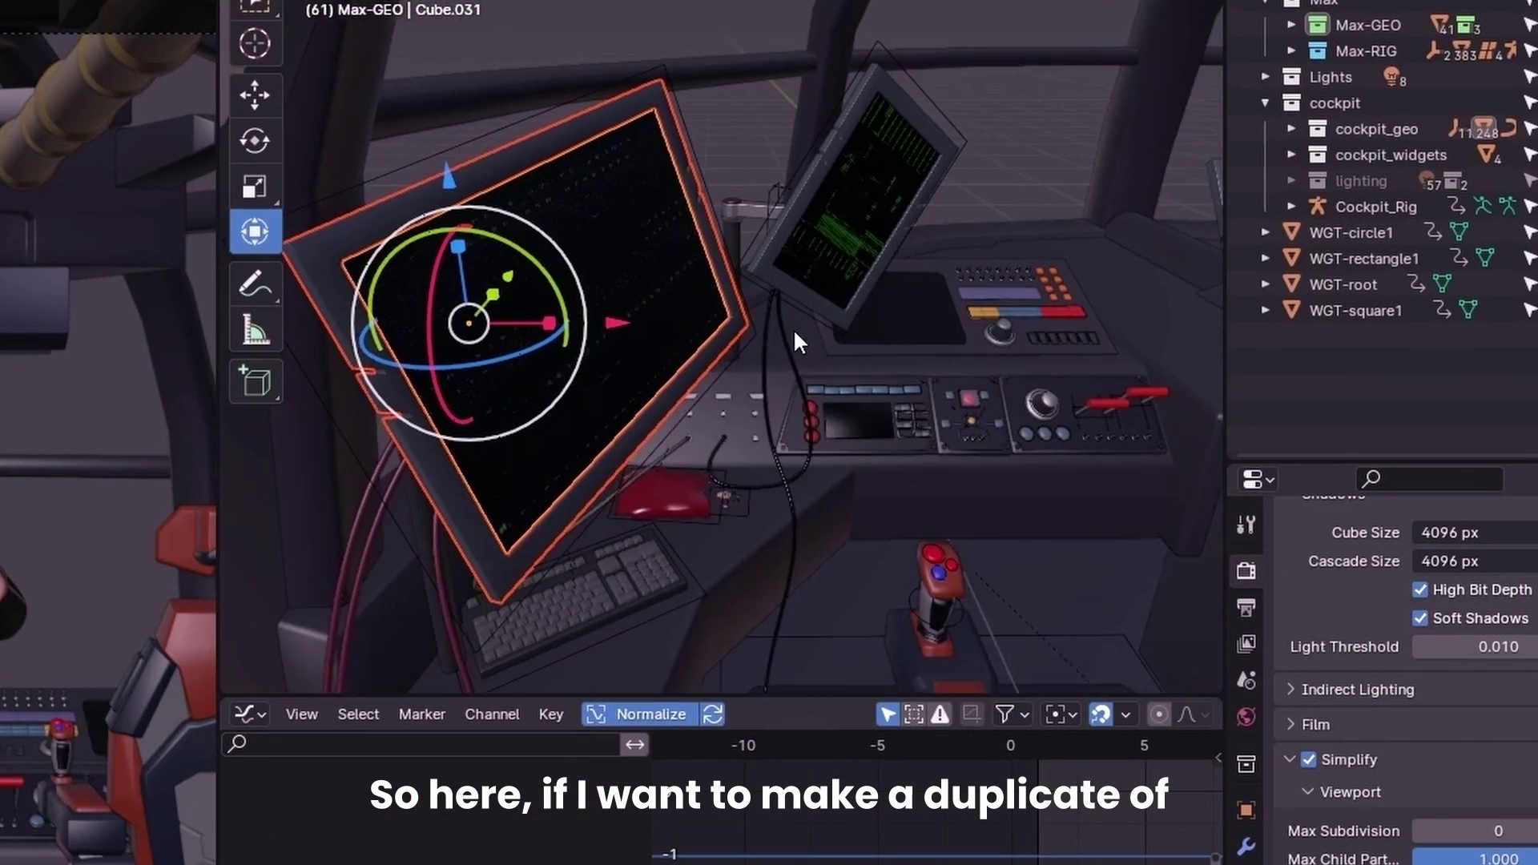
middle_drag(775, 320, 726, 309)
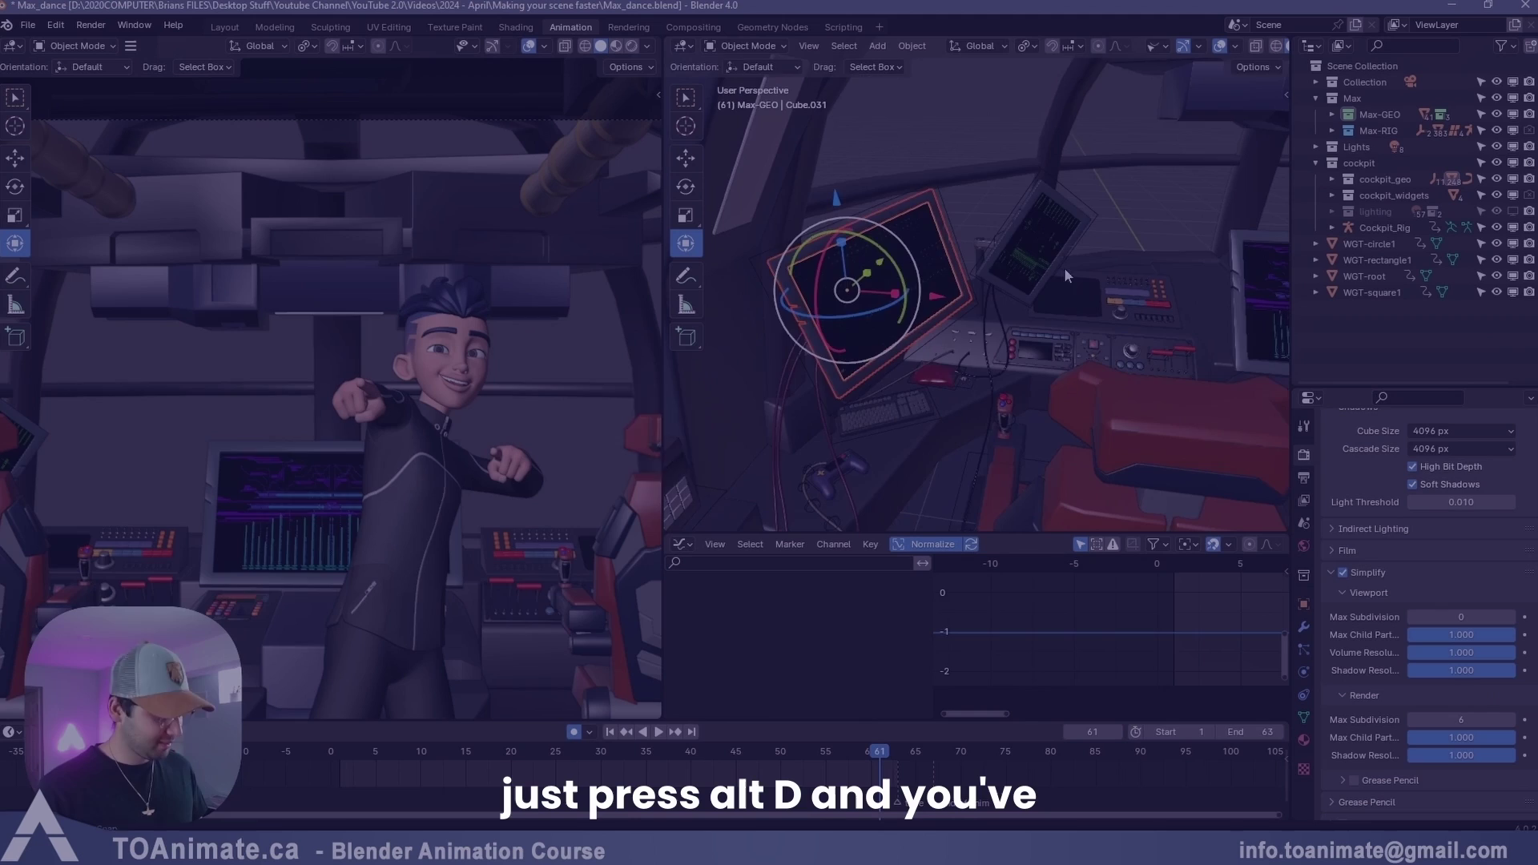
key(alt+d)
click(1205, 274)
key(r)
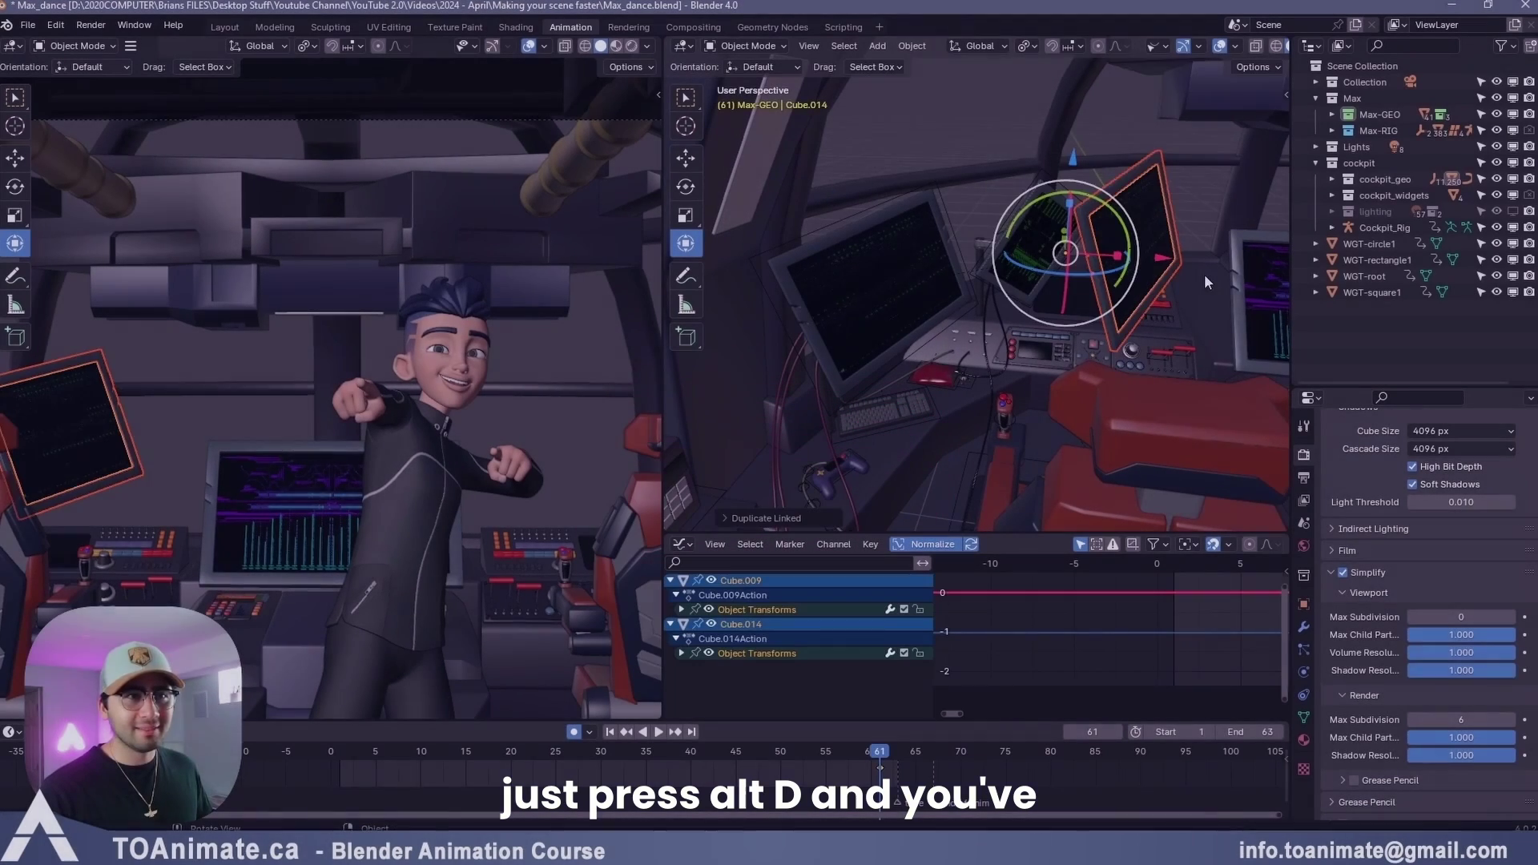
key(z)
click(1055, 264)
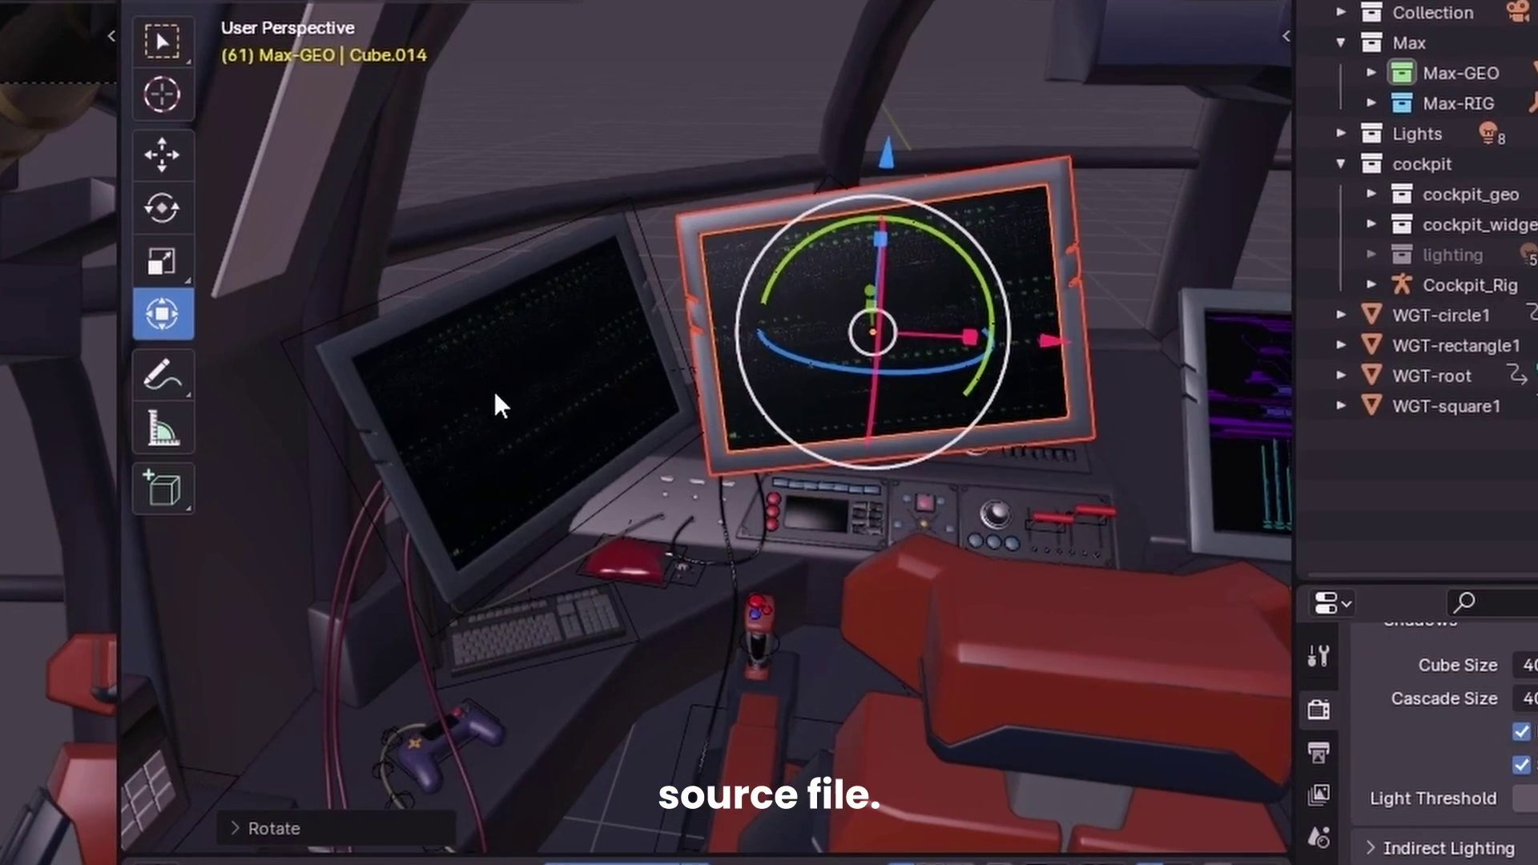
In Edit Mode, pull a vertex on the original monitor's top edge outward and compare the linked duplicate.
click(495, 393)
middle_drag(496, 394, 394, 12)
click(320, 7)
click(257, 12)
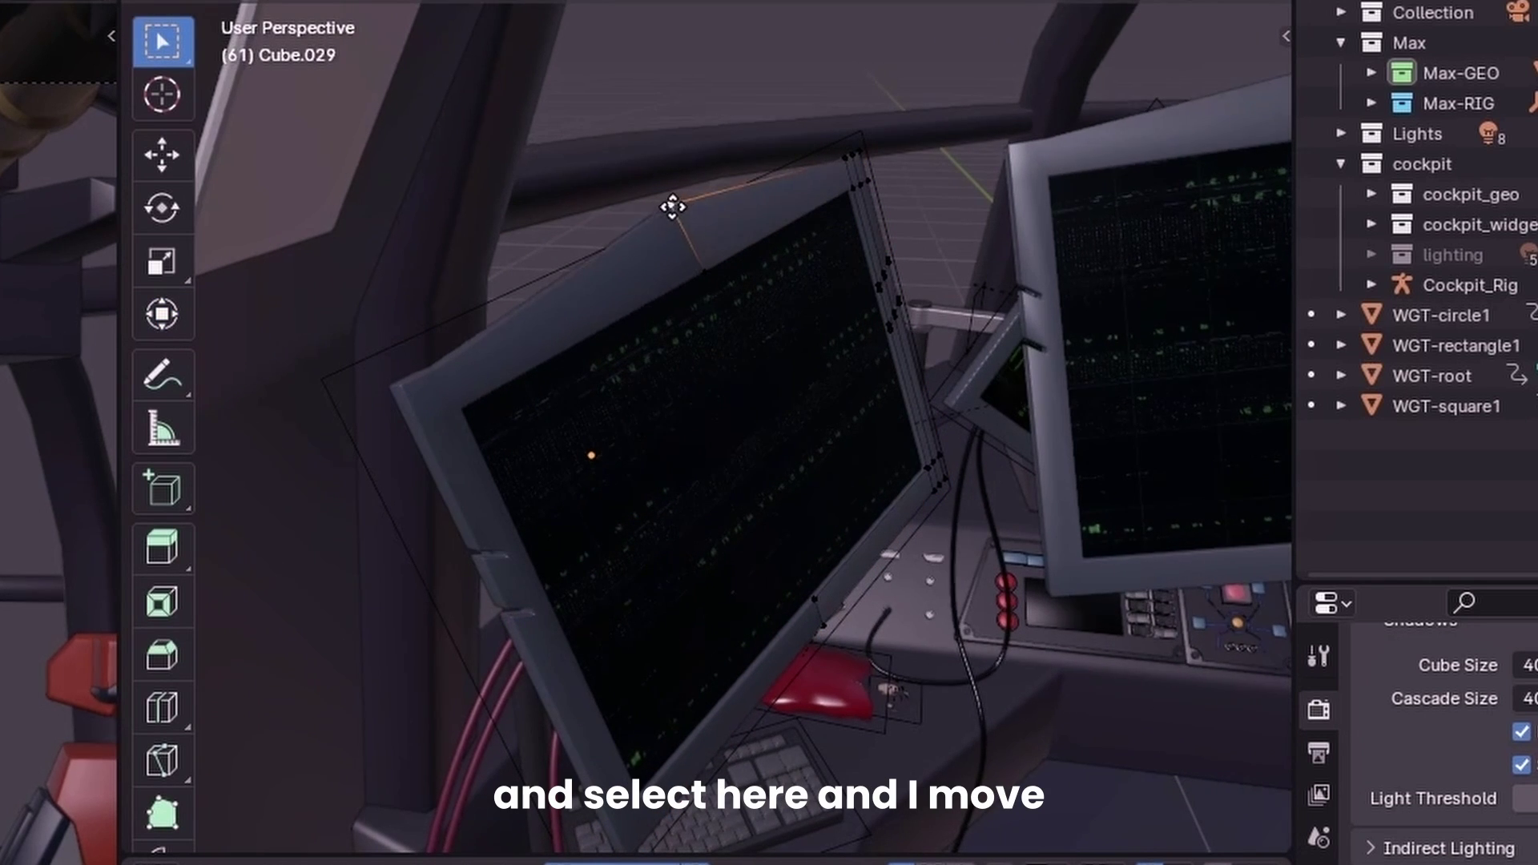
click(658, 175)
middle_drag(658, 175, 798, 344)
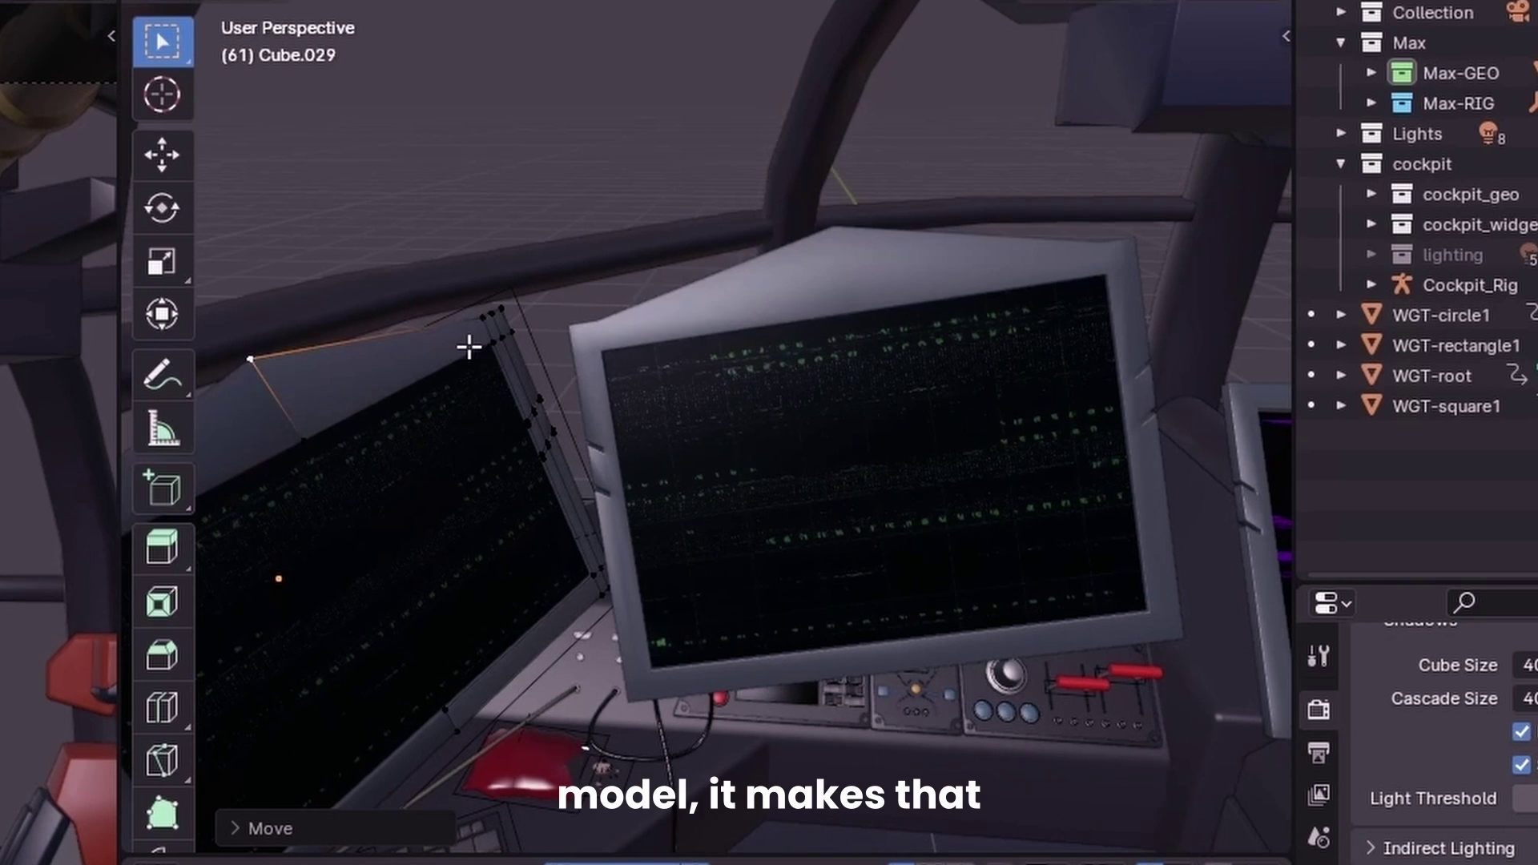
Undo the vertex move on the original monitor and inspect both monitors.
key(ctrl+z)
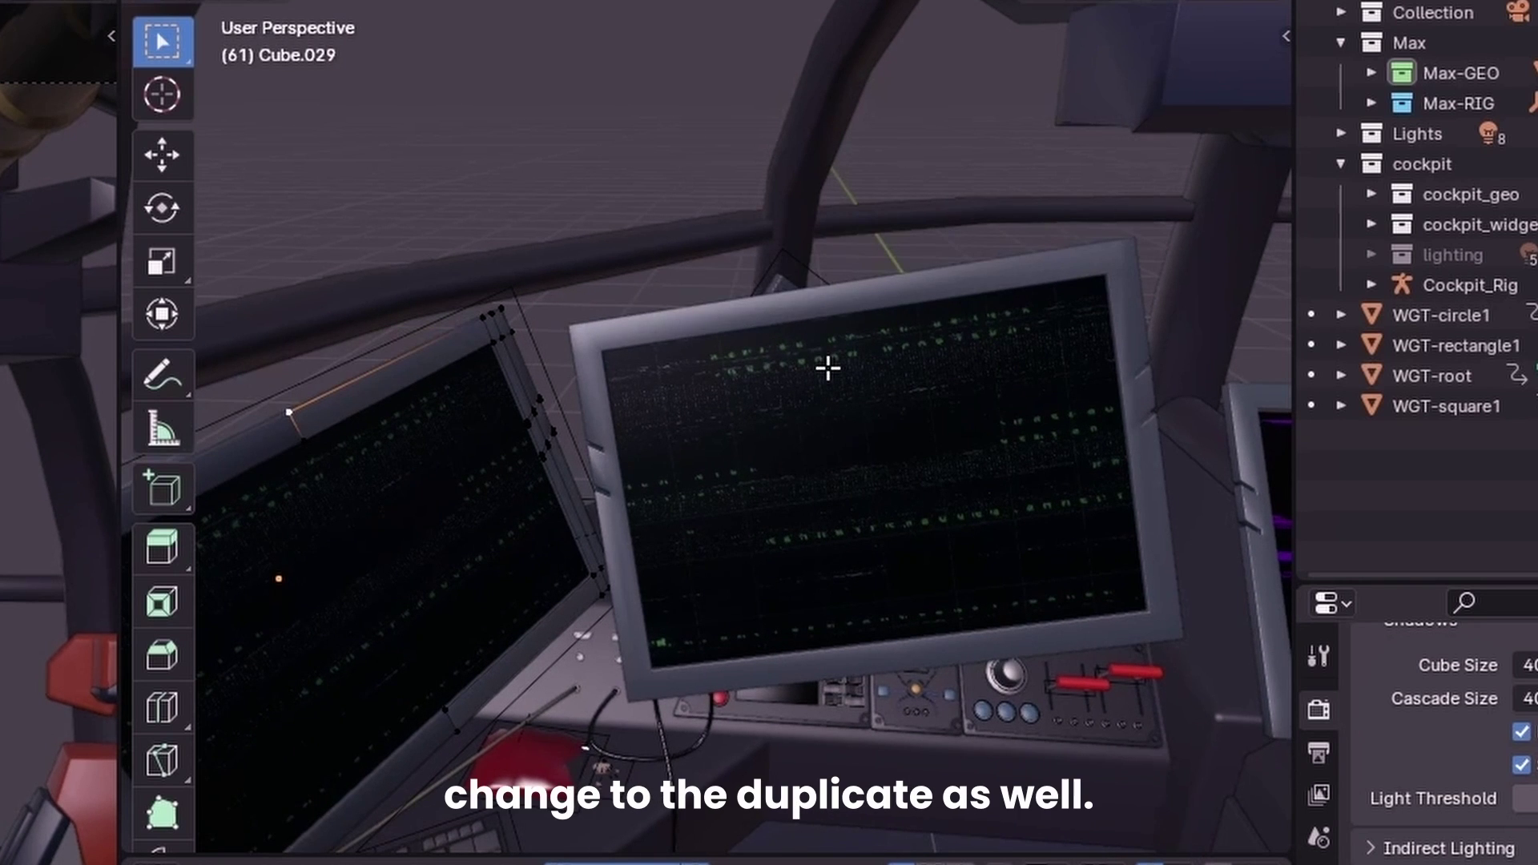
middle_drag(827, 368, 726, 461)
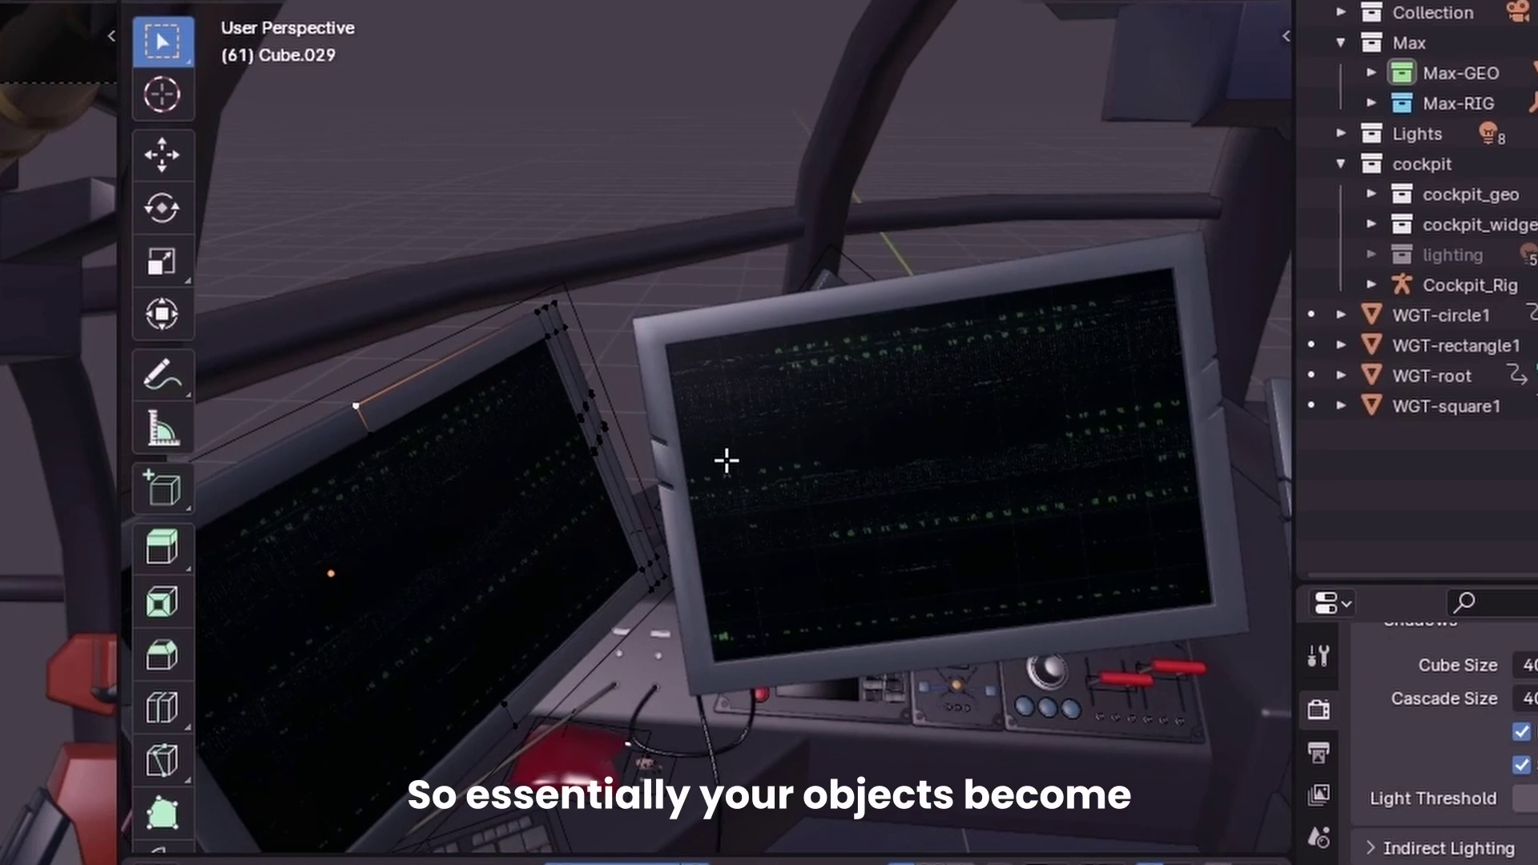
key(ctrl+shift+z)
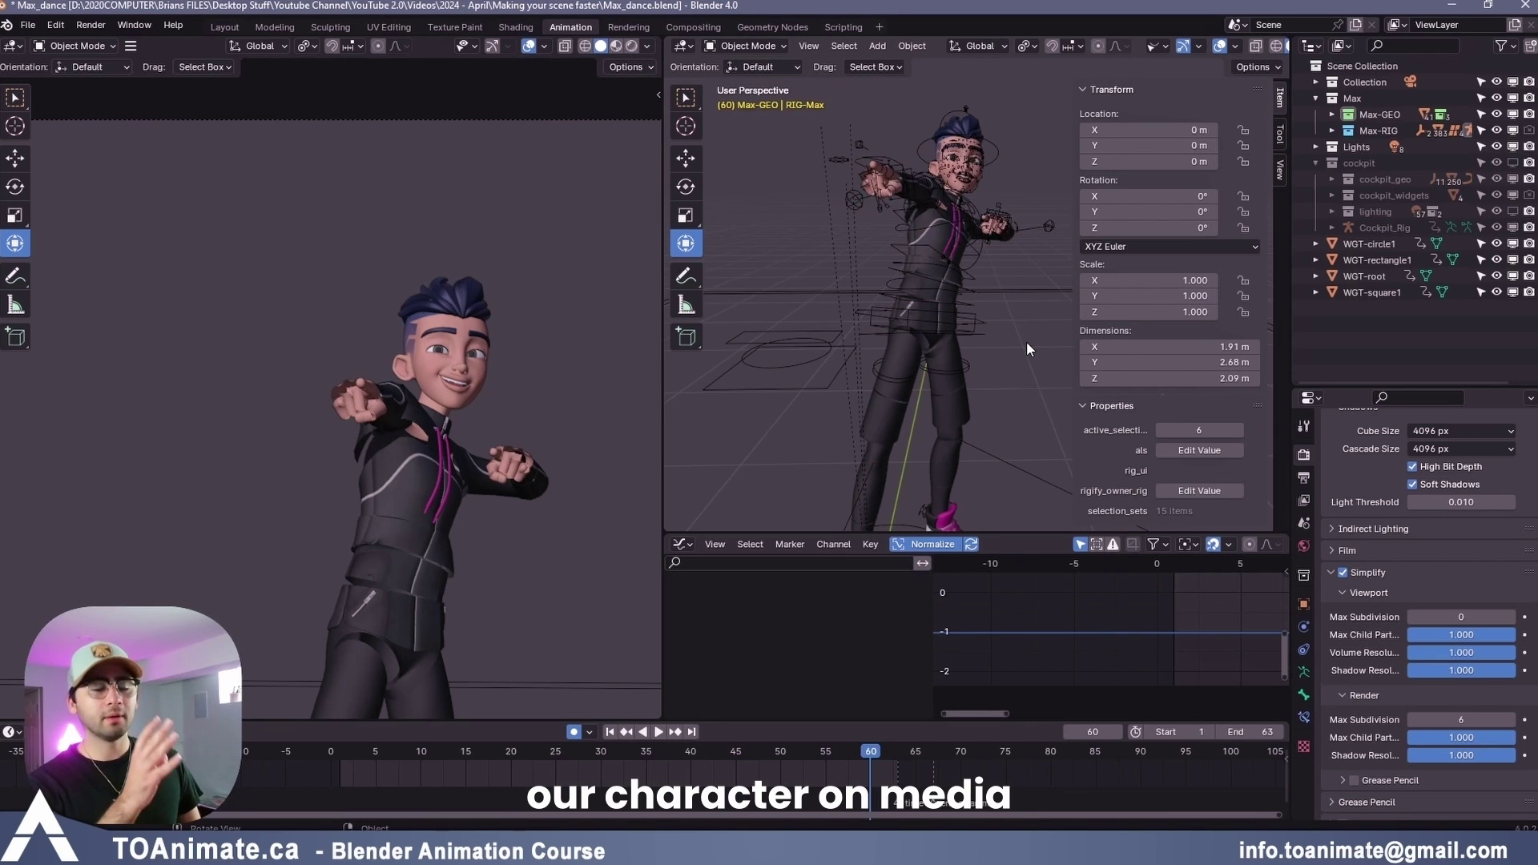
Play the character's animation with the cockpit hidden, stop it, and set playback Sync to Frame Dropping.
key(space)
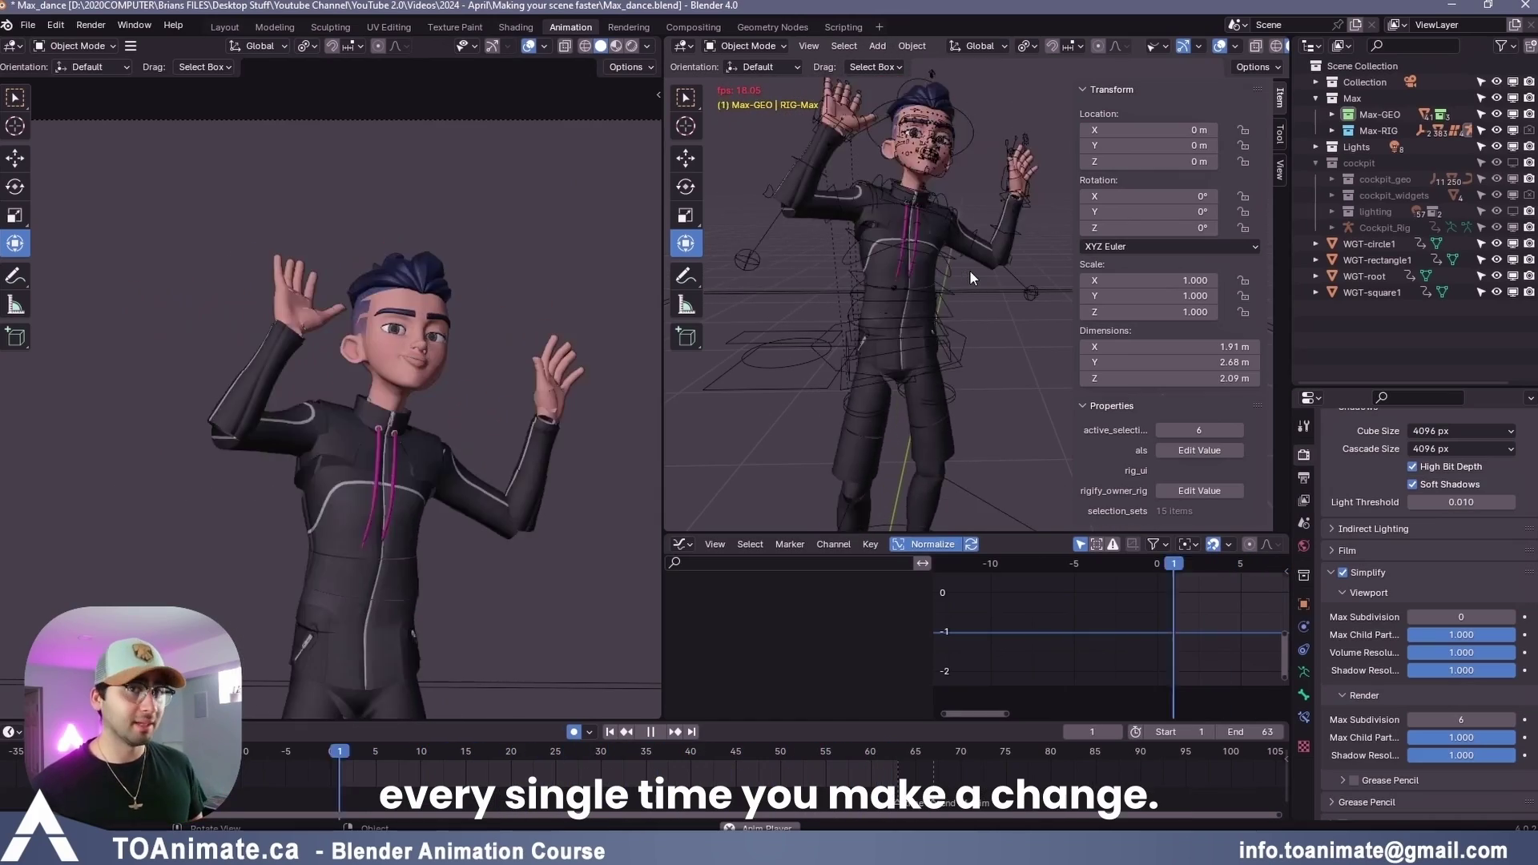
key(Escape)
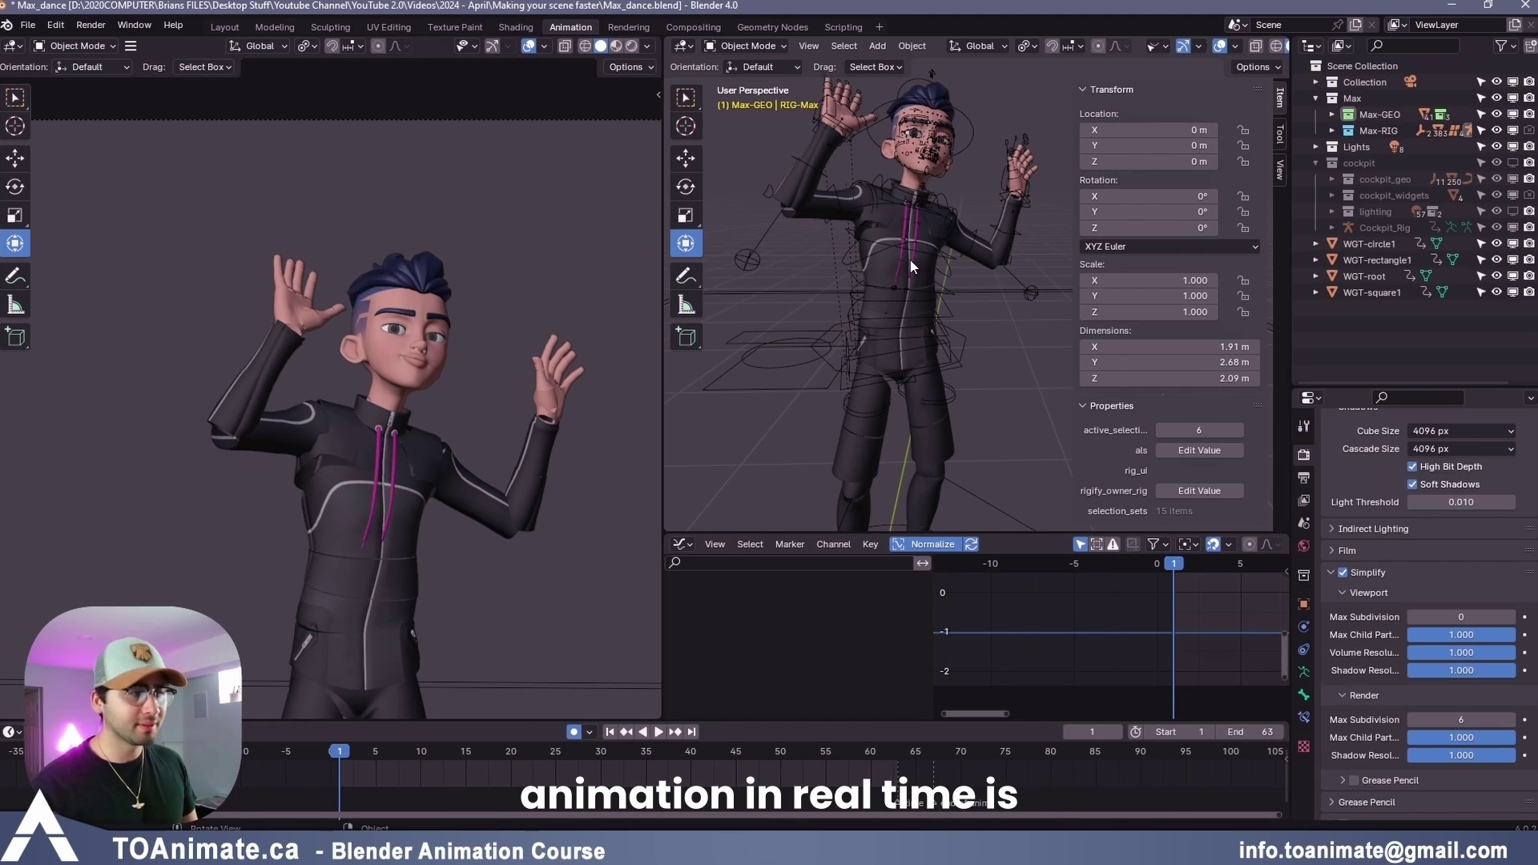
click(85, 731)
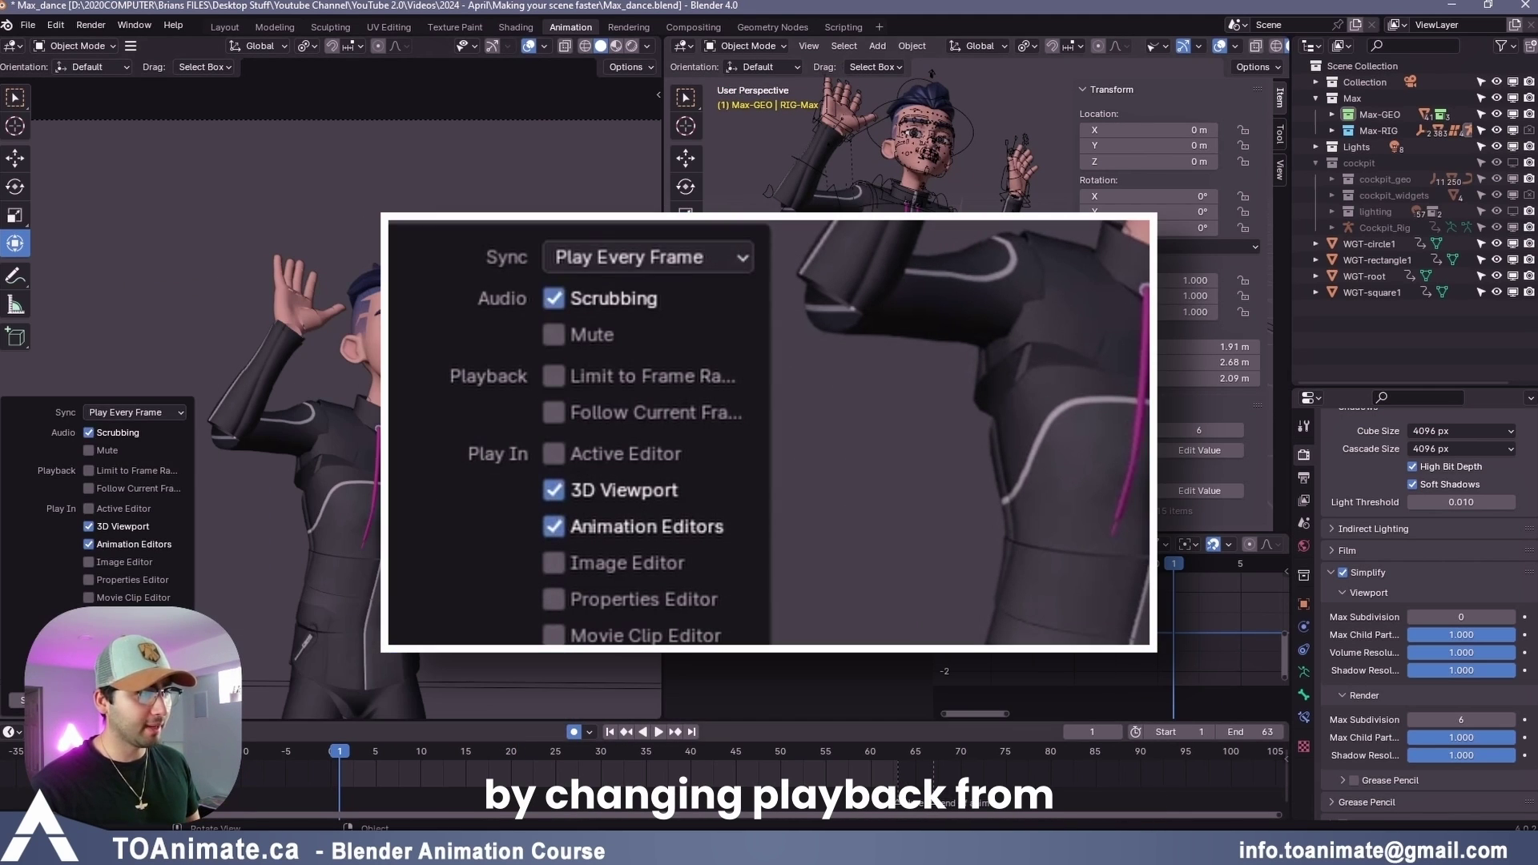
click(112, 412)
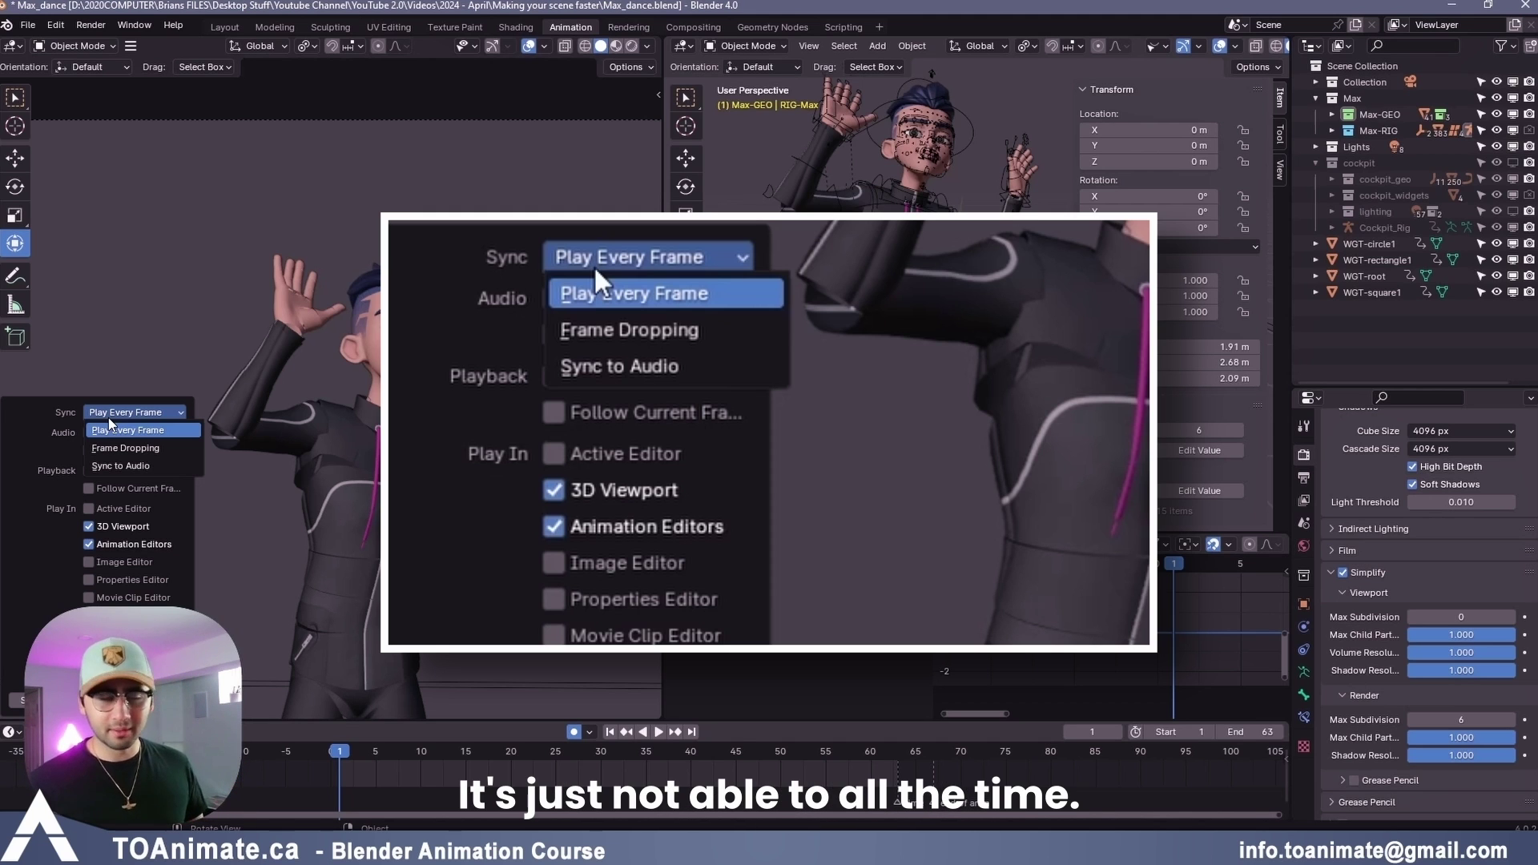
click(154, 452)
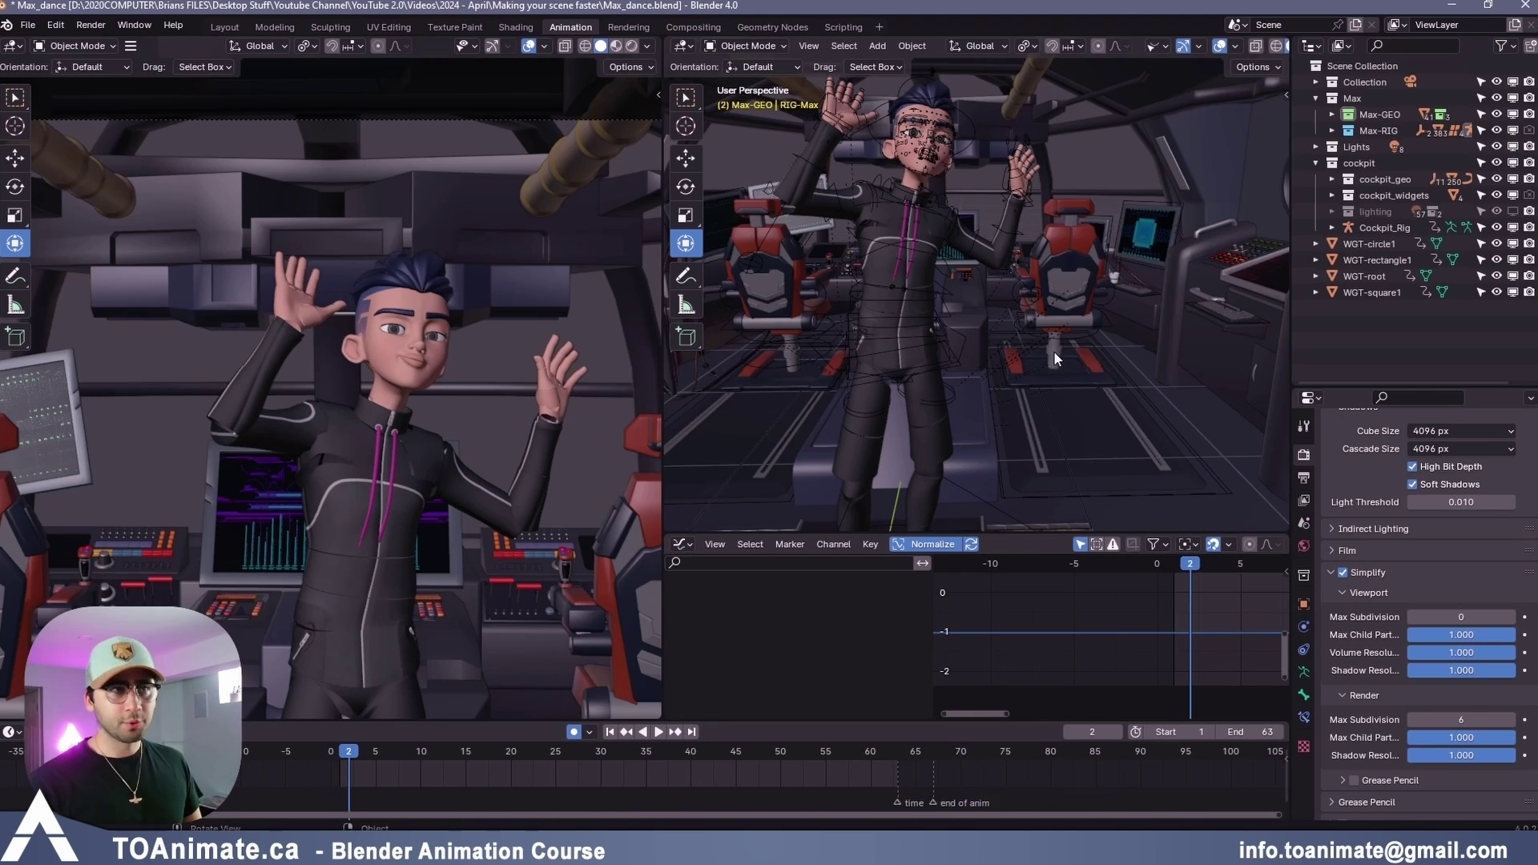
Play the full cockpit scene with every frame shown to check its speed.
click(56, 732)
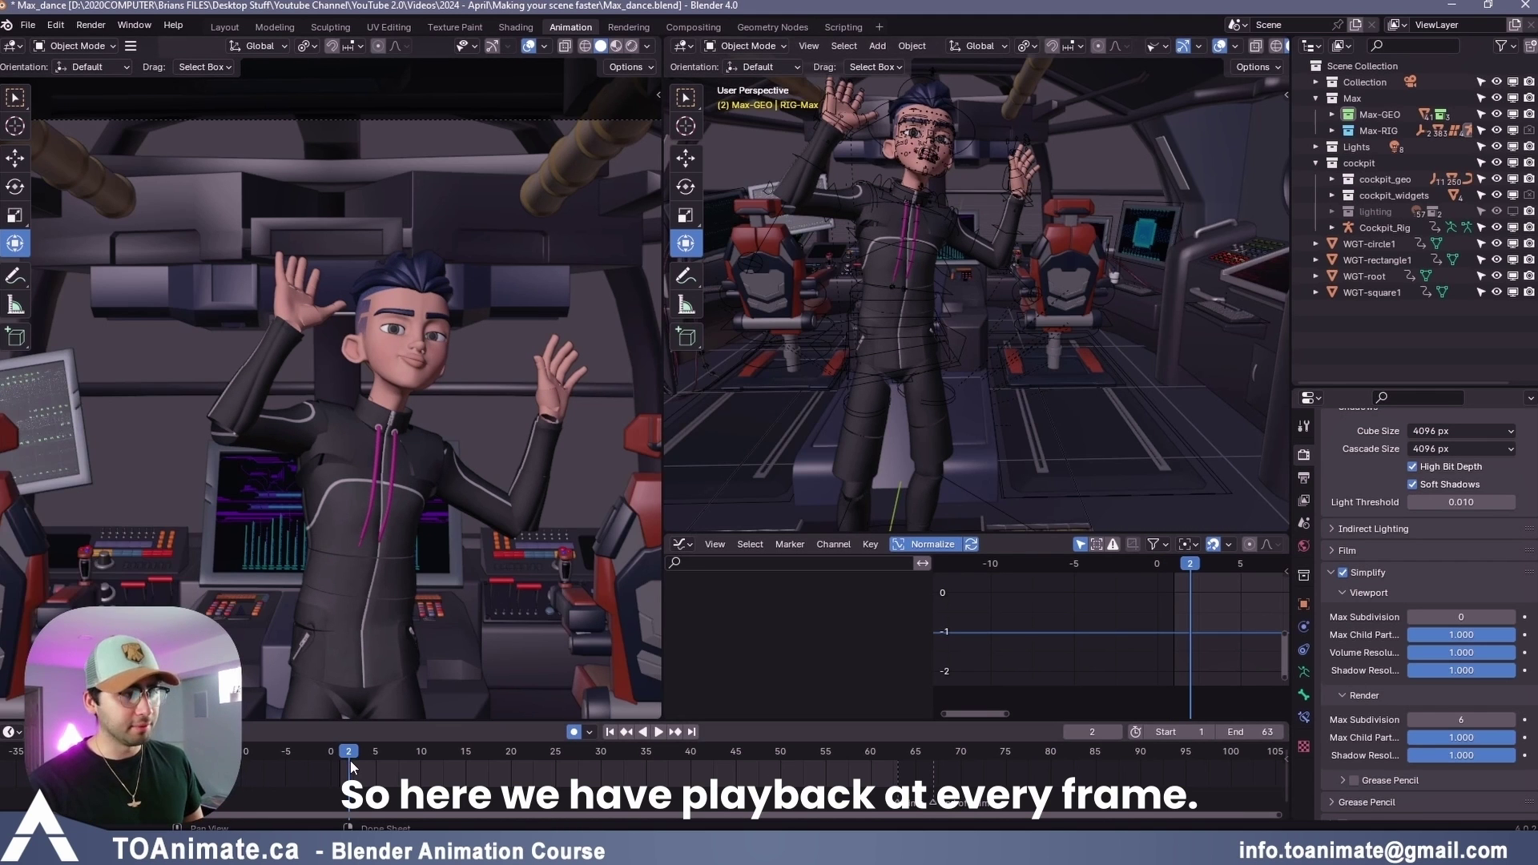
key(space)
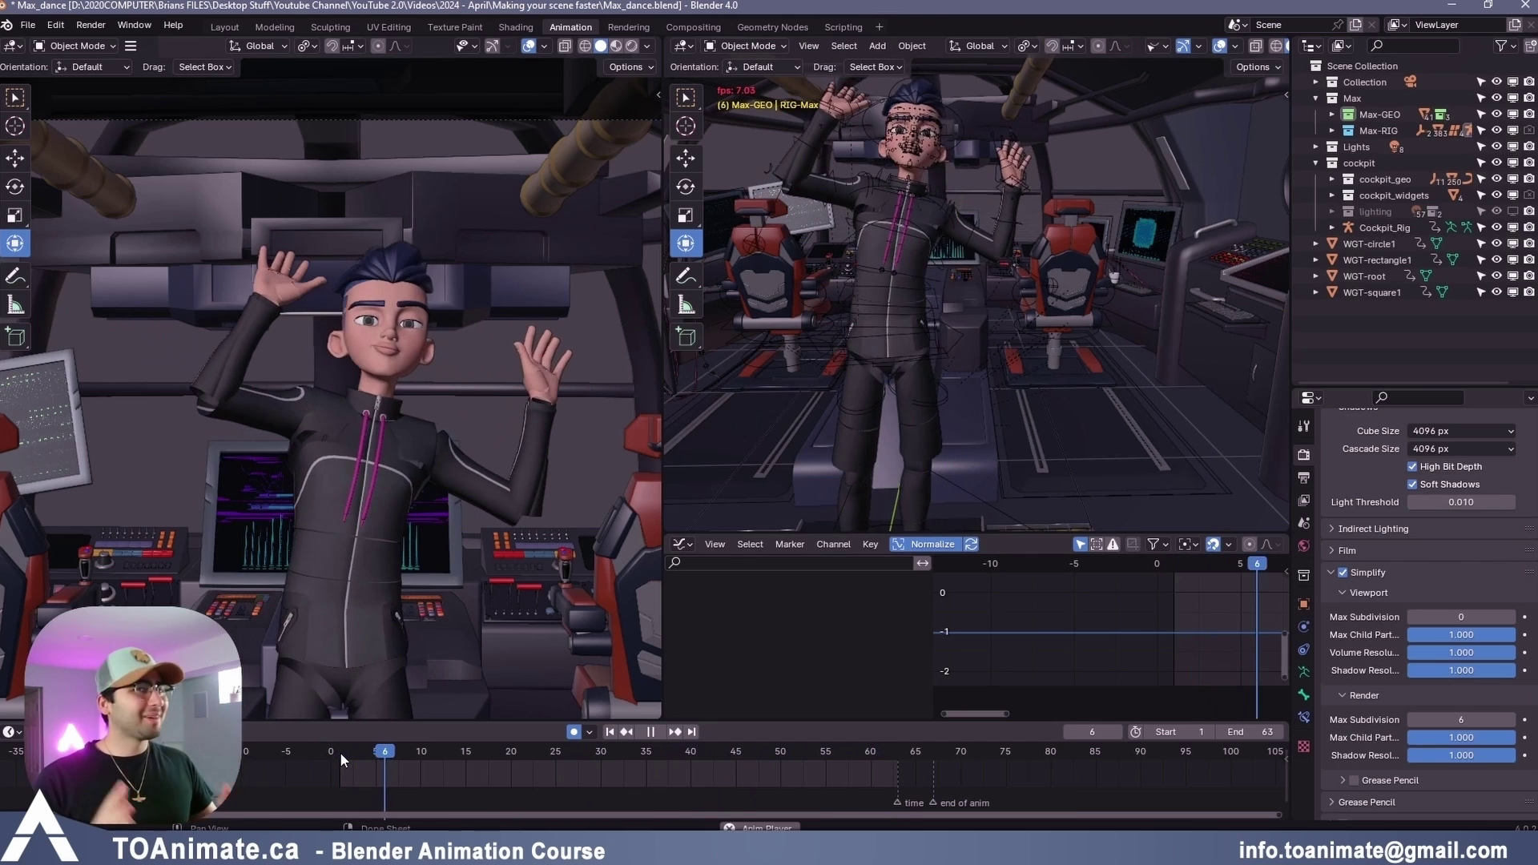
key(space)
Switch playback to Frame Dropping and play the full cockpit scene to compare its timing.
click(96, 732)
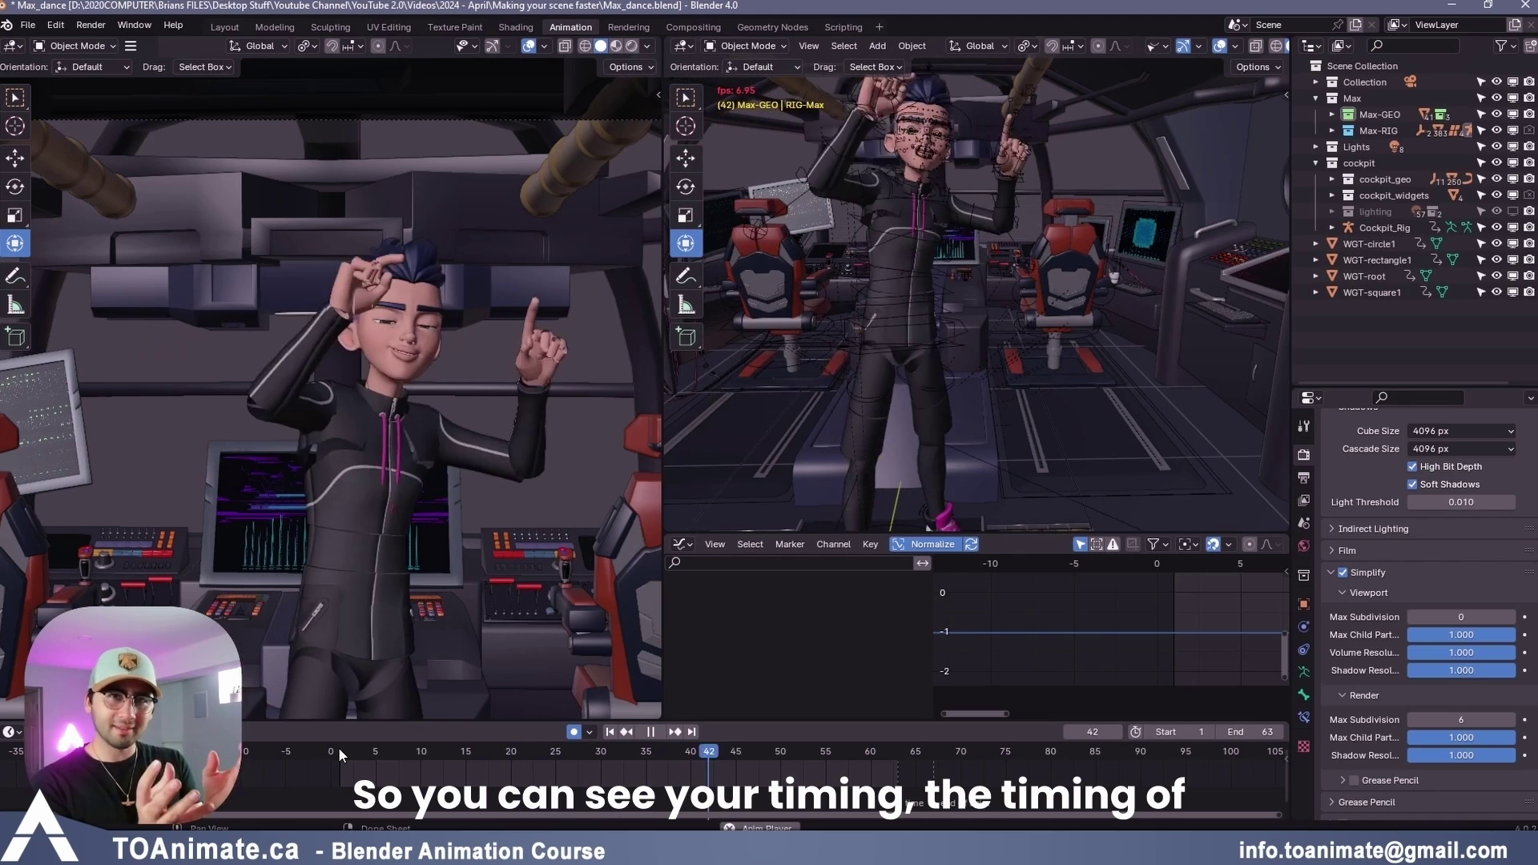
click(339, 751)
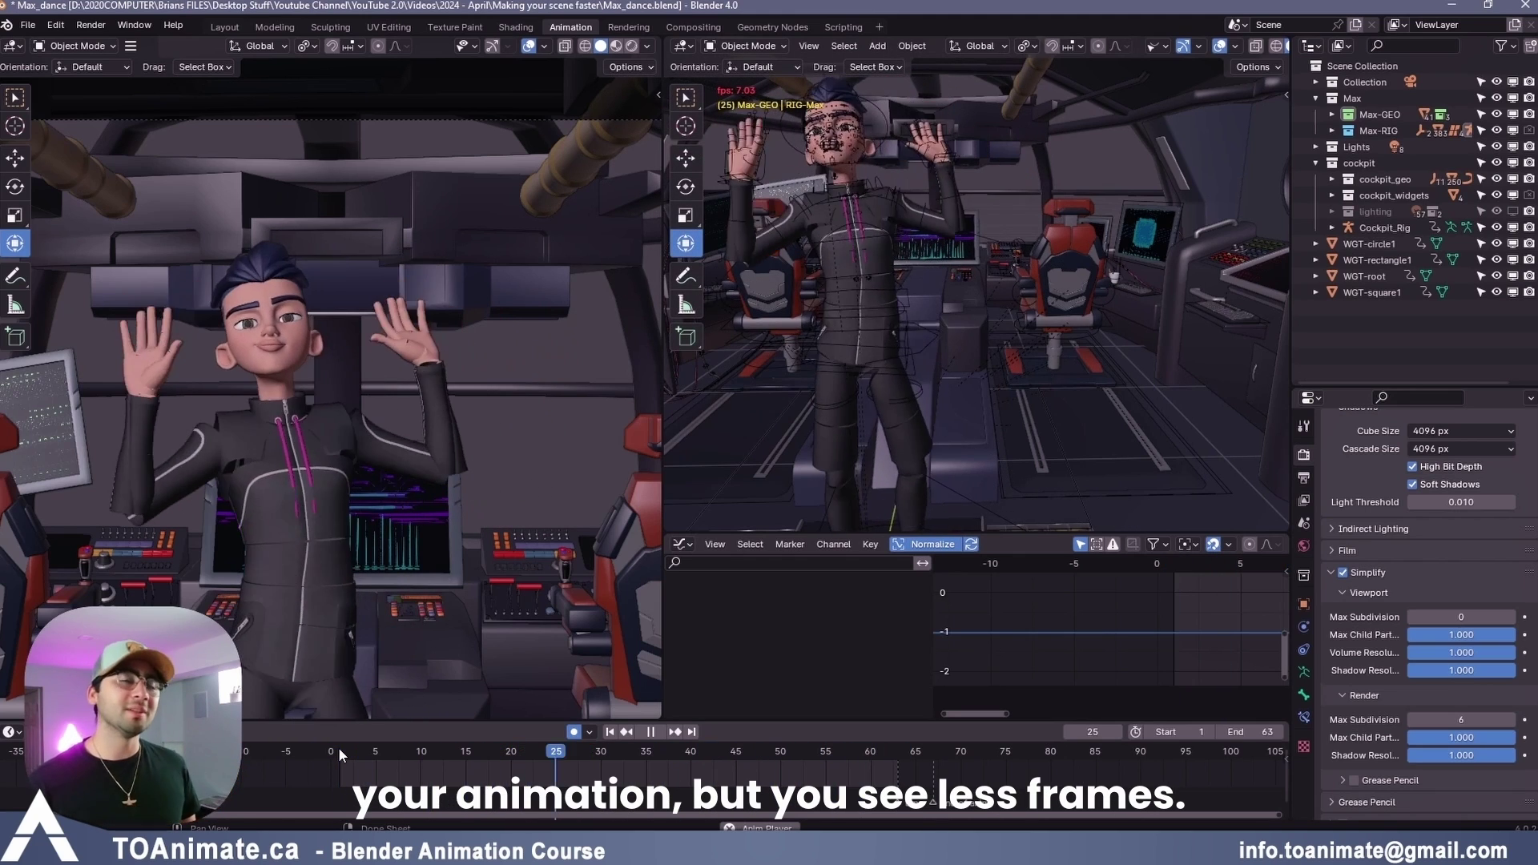
scroll(343, 752, down, 1)
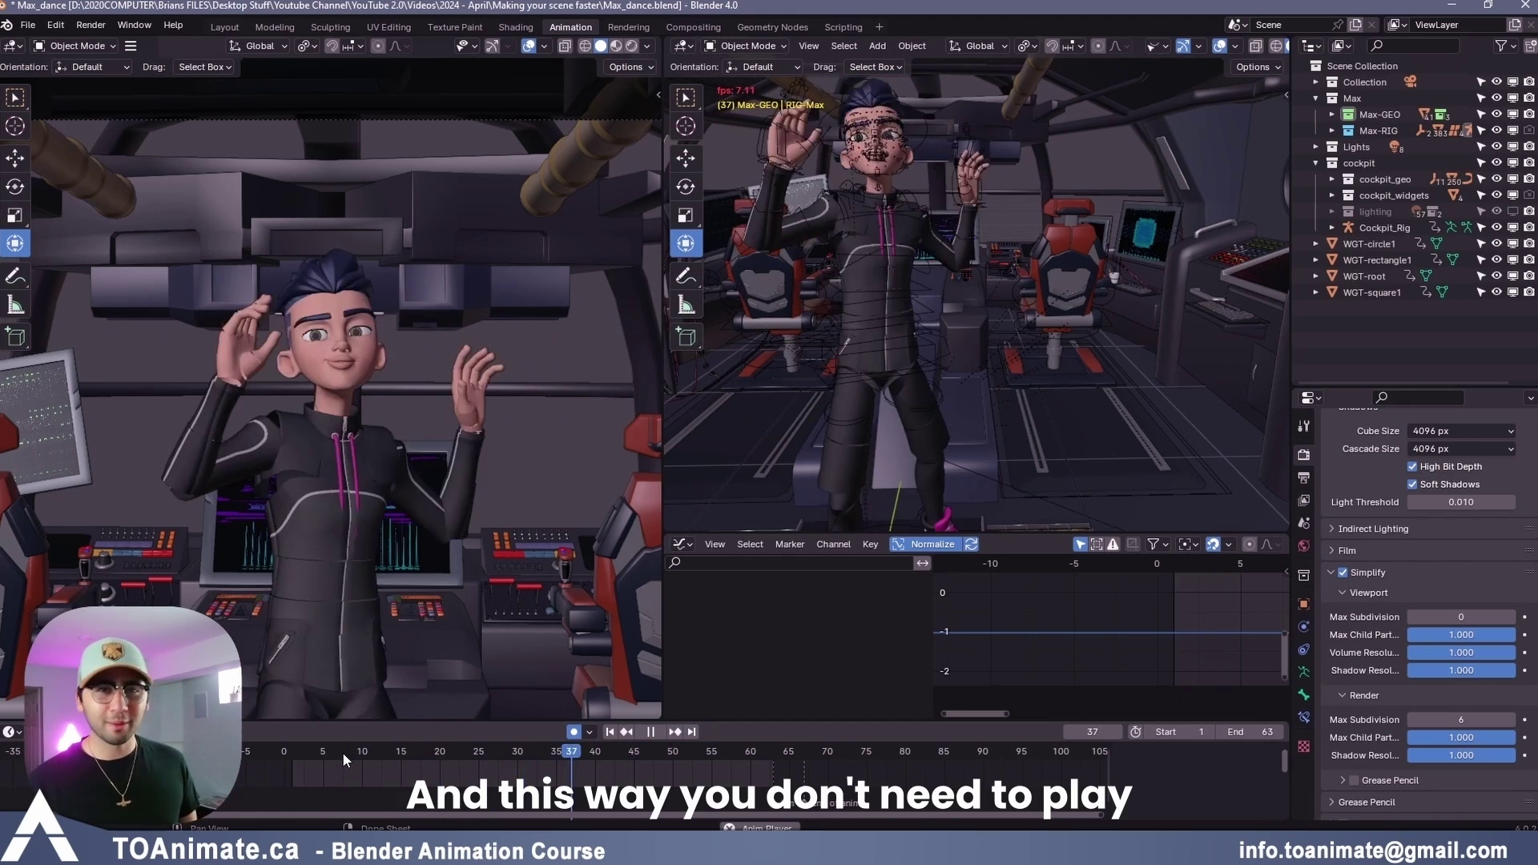